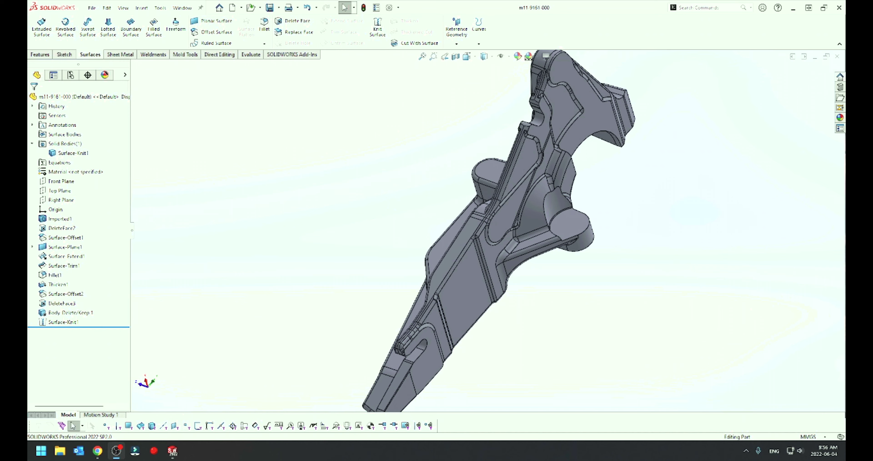
Step: Orbit and zoom the bracket to get a clear view of the pocket
scroll(440, 172, "down", 5)
scroll(458, 163, "down", 4)
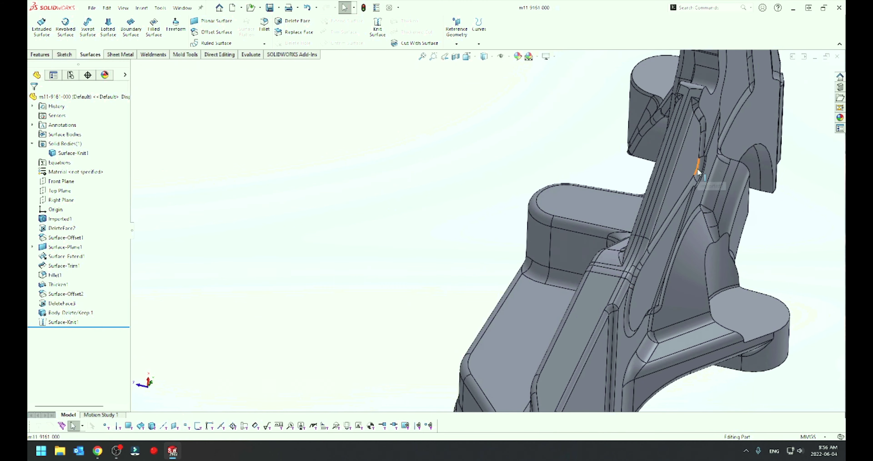
middle_click_drag(468, 160, 481, 150)
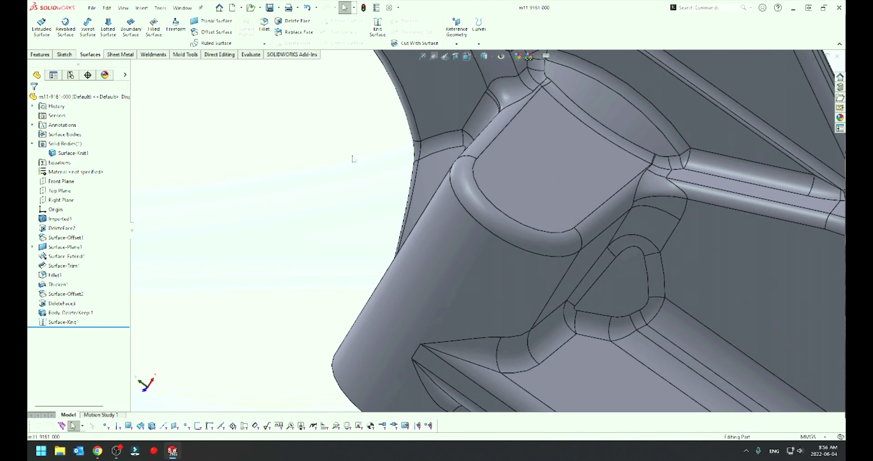
scroll(546, 215, "up", 3)
scroll(513, 200, "up", 3)
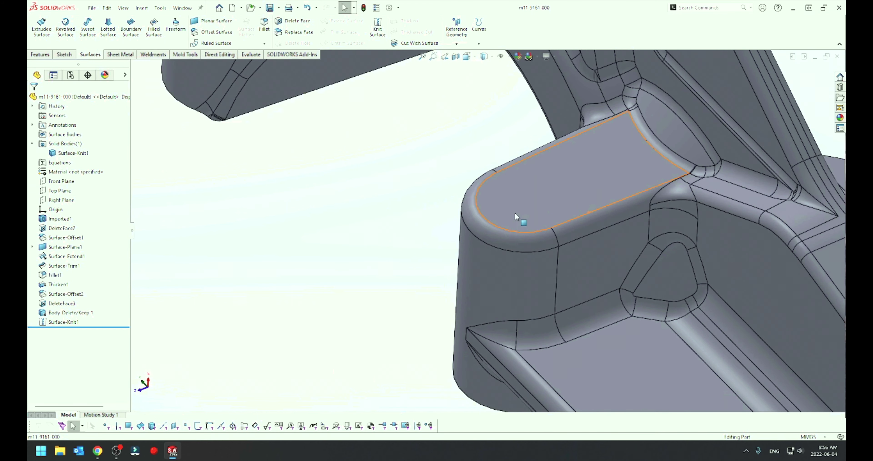
scroll(514, 212, "up", 3)
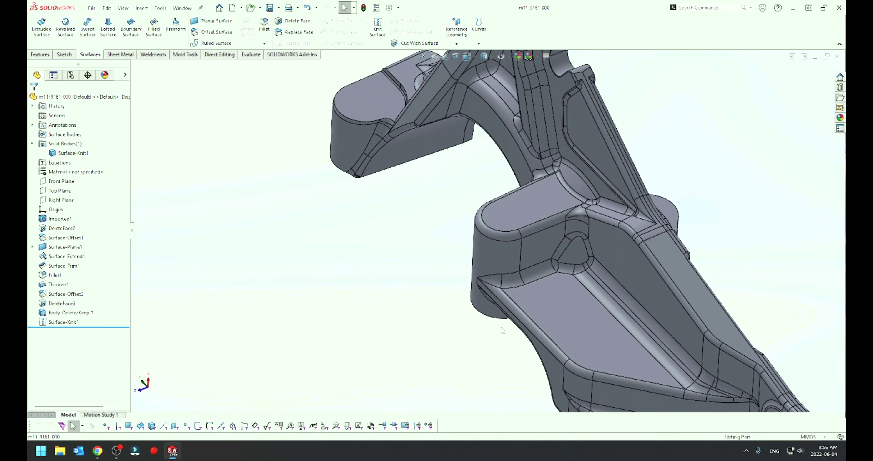
mouse_move(503, 330)
middle_mouse_down()
mouse_move(418, 147)
mouse_move(431, 159)
middle_mouse_up()
scroll(418, 147, "down", 5)
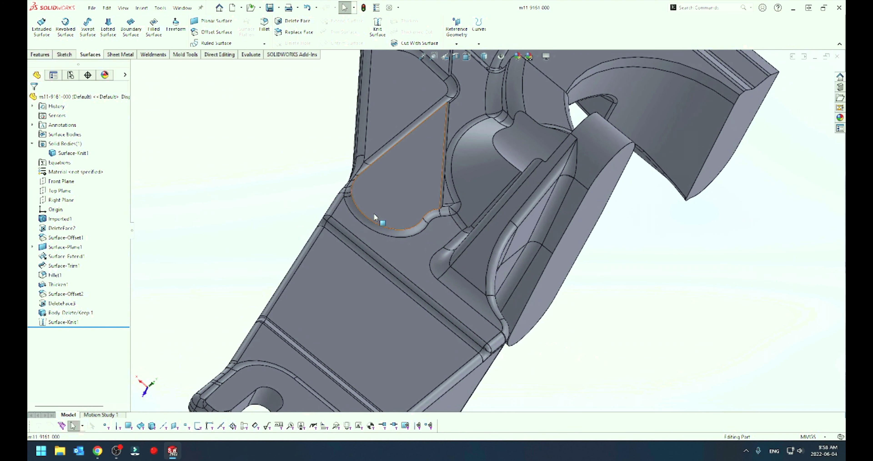
Step: Select the teardrop face inside the pocket and view it from another angle
left_click(431, 166)
scroll(448, 220, "down", 2)
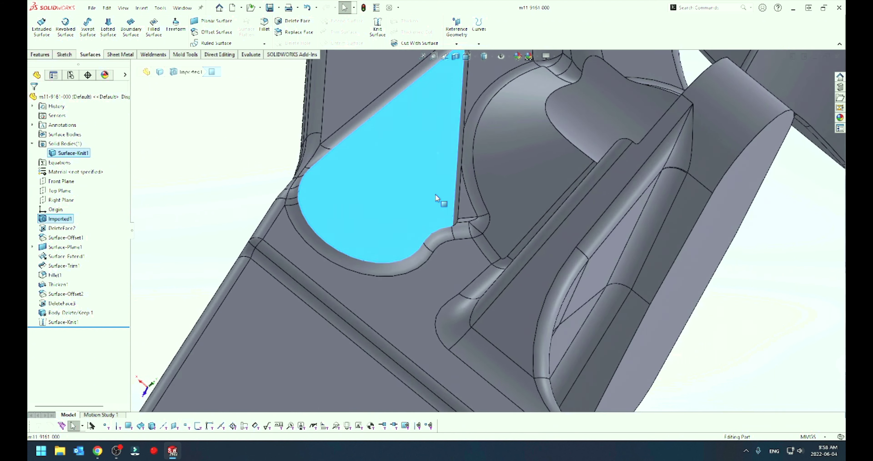
scroll(436, 194, "down", 4)
mouse_move(473, 253)
middle_mouse_down()
mouse_move(515, 299)
mouse_move(533, 256)
middle_mouse_up()
scroll(534, 253, "up", 3)
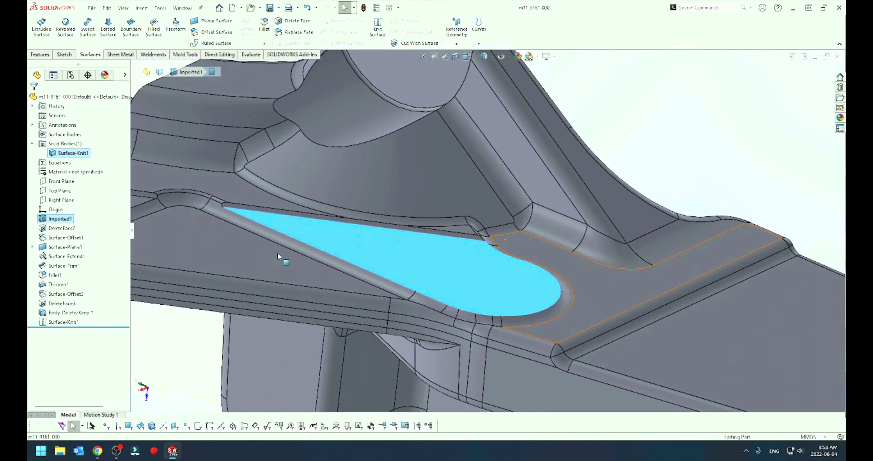
scroll(234, 215, "down", 3)
scroll(401, 233, "up", 3)
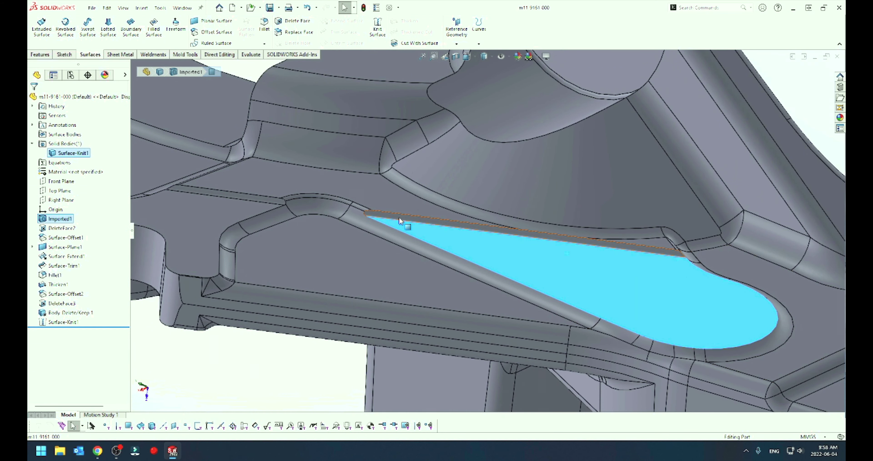
Step: Start a sketch on the face above the pocket, then undo it
left_click(396, 208)
right_click(395, 210)
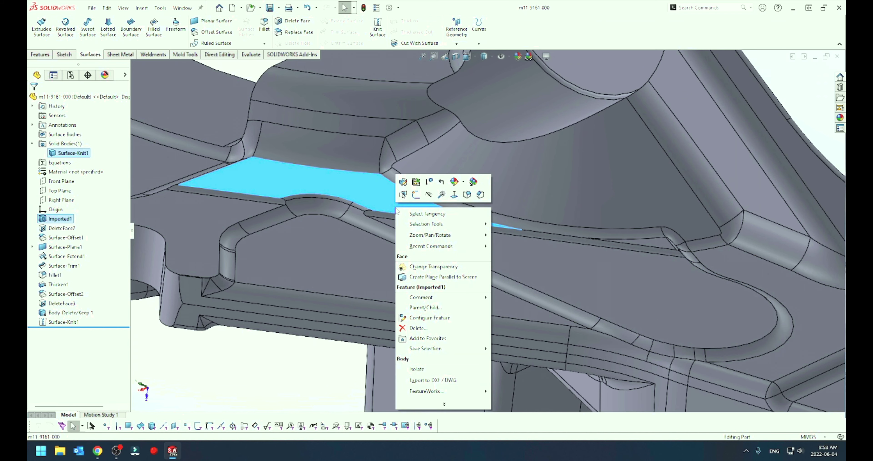
left_click(416, 194)
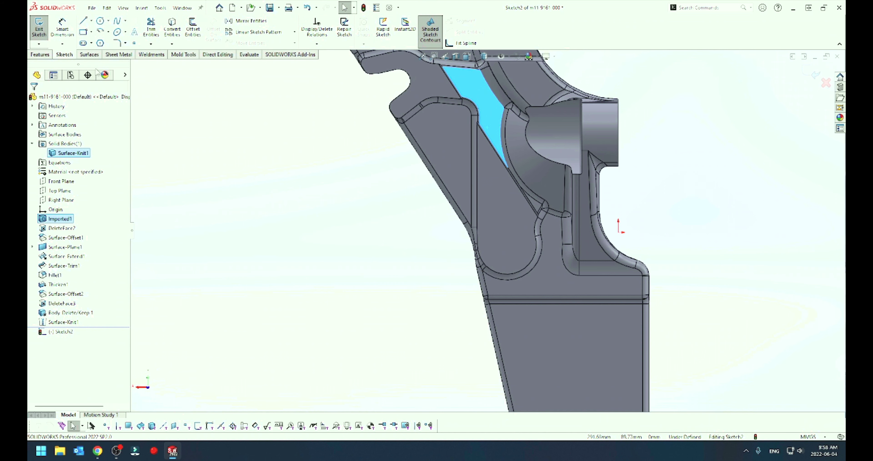
left_click(91, 55)
left_click(70, 54)
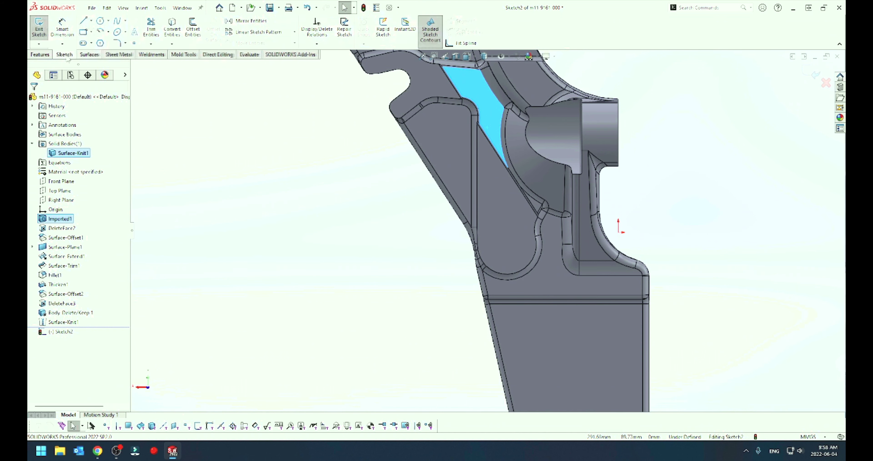
left_click(83, 21)
key("ctrl+z")
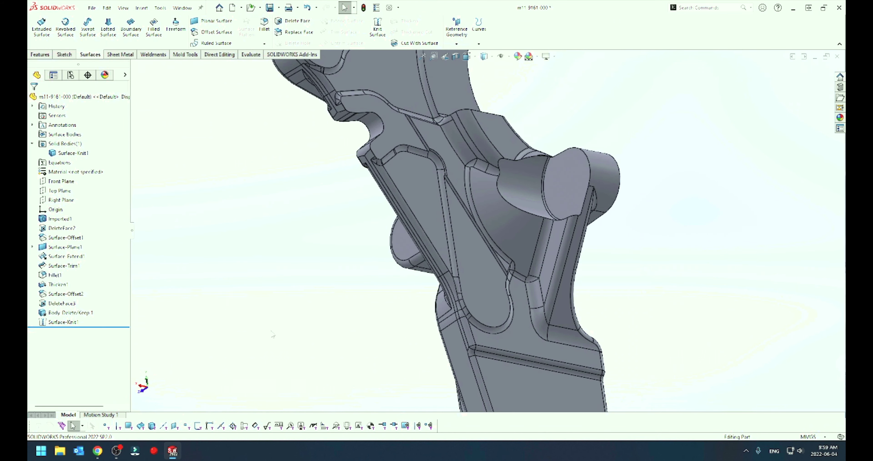
Step: Start Sketch3 on the flat face beside the pocket, oriented to face it
scroll(548, 290, "down", 3)
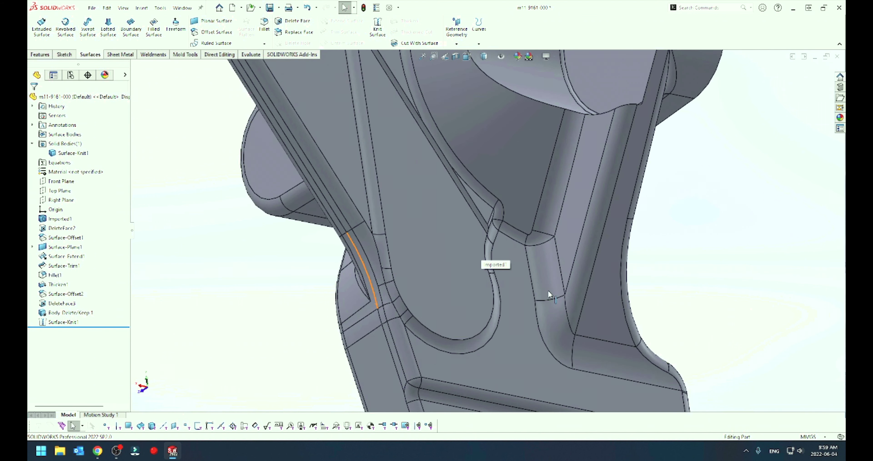
left_click(417, 153)
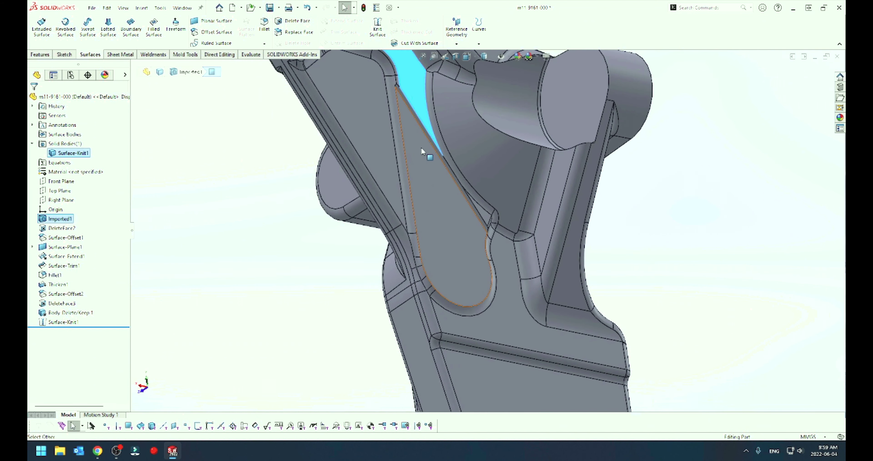
right_click(416, 98)
middle_click_drag(408, 87, 430, 146)
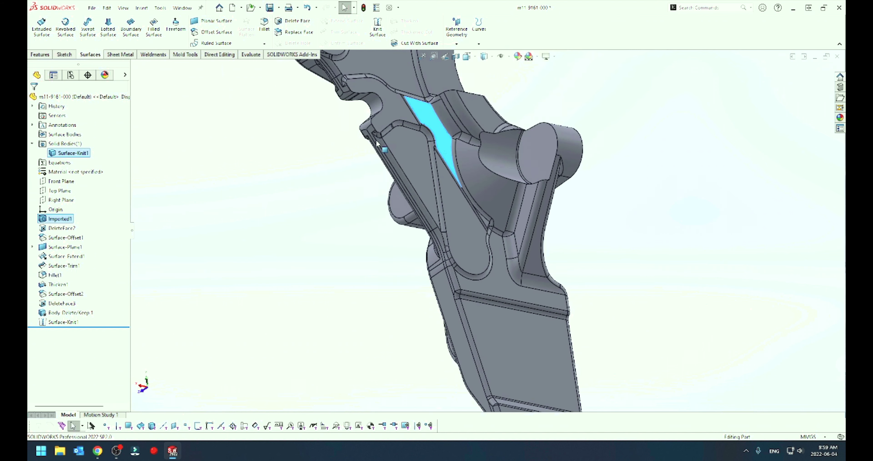
scroll(433, 150, "down", 3)
right_click(500, 235)
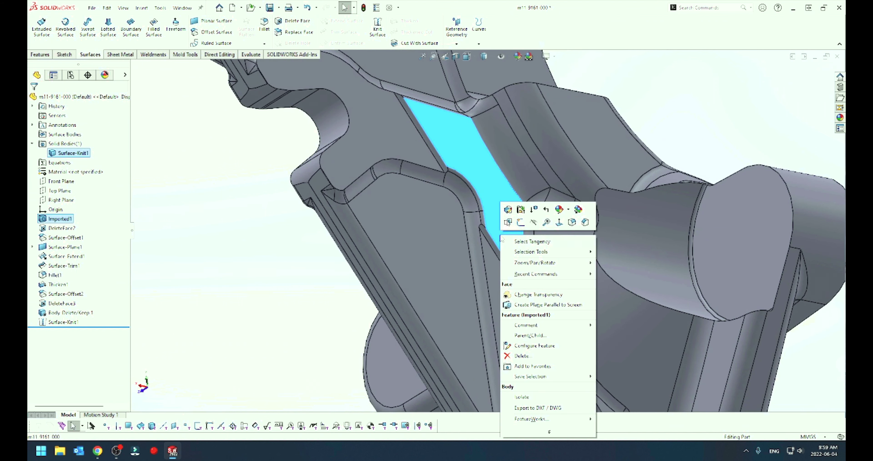
left_click(520, 222)
Step: Draw a closed line outline around the pocket in Sketch3 and switch to the Surfaces commands
scroll(484, 251, "down", 3)
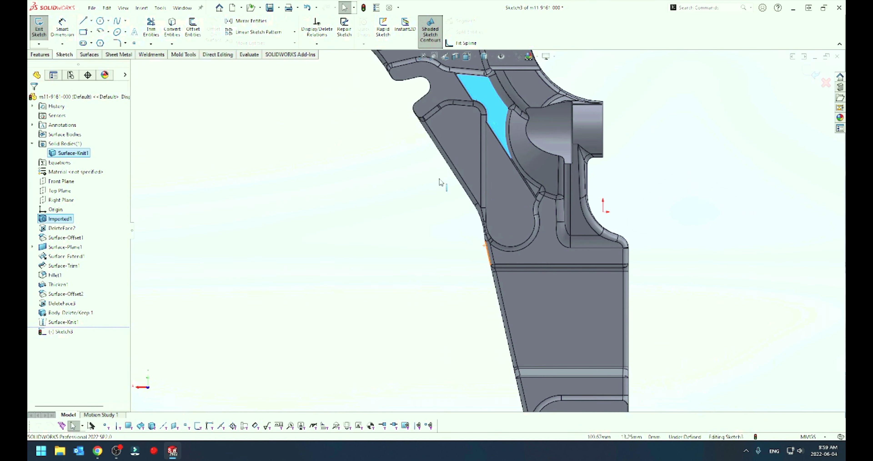
key("l")
scroll(495, 142, "down", 2)
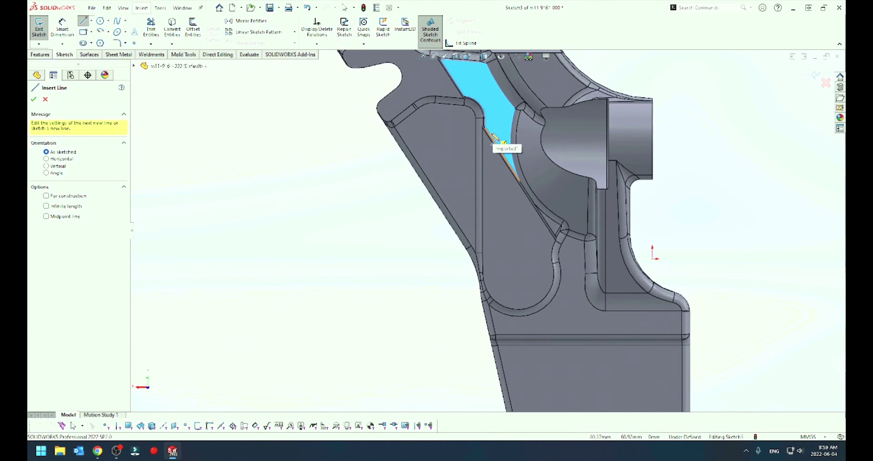
scroll(501, 145, "down", 2)
left_click(472, 121)
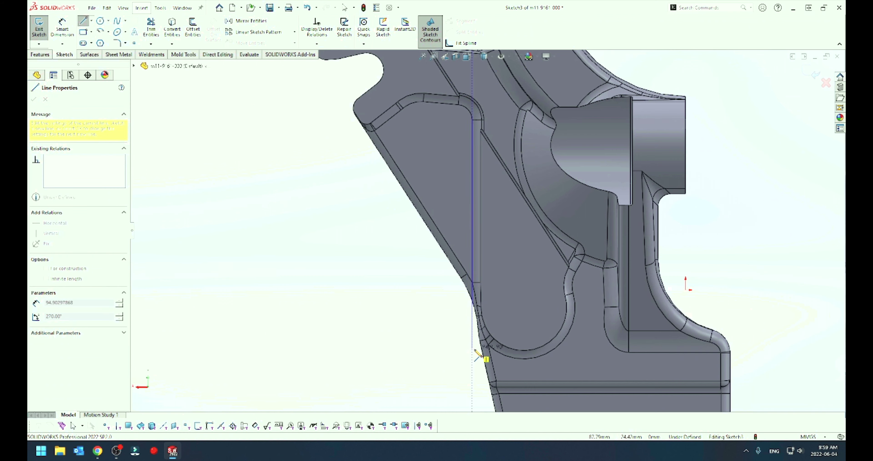
left_click(473, 362)
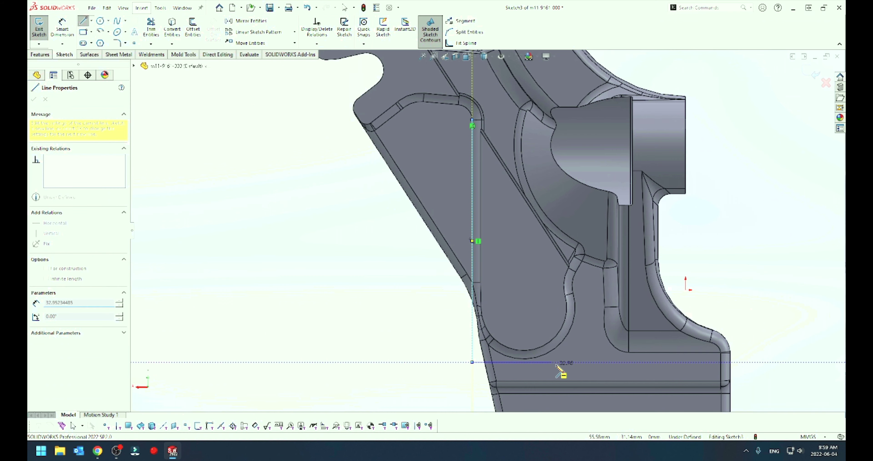
left_click(591, 362)
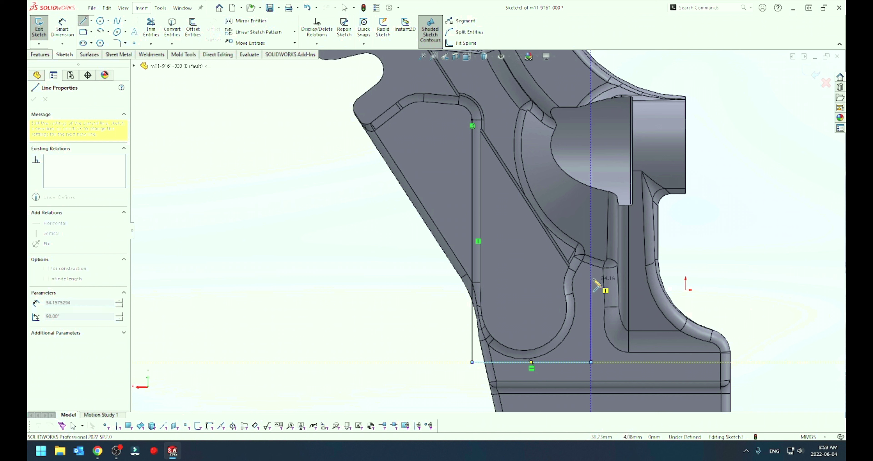
left_click(590, 257)
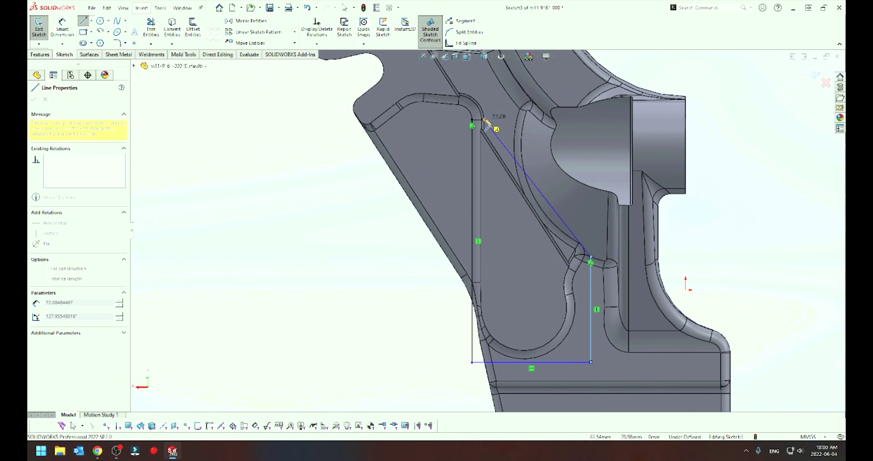
left_click(484, 121)
left_click(473, 120)
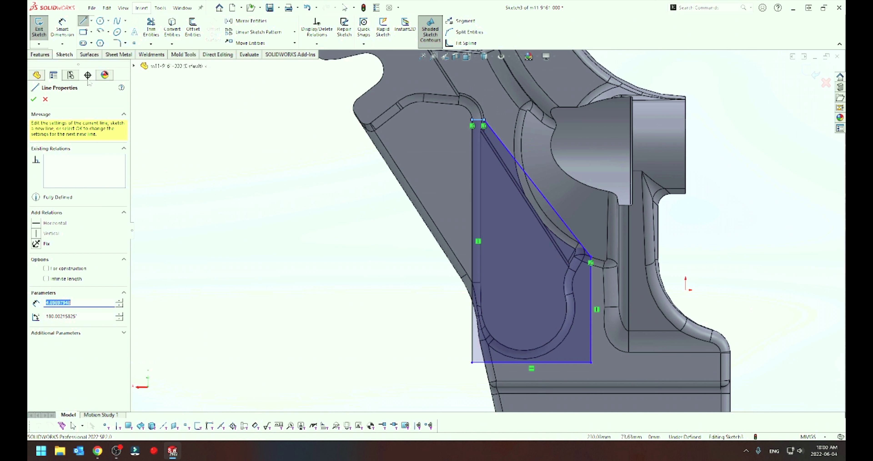
left_click(90, 56)
Step: Create Surface-Plane3 from the outline, hide it, and select the fillet face beside the pocket
left_click(207, 21)
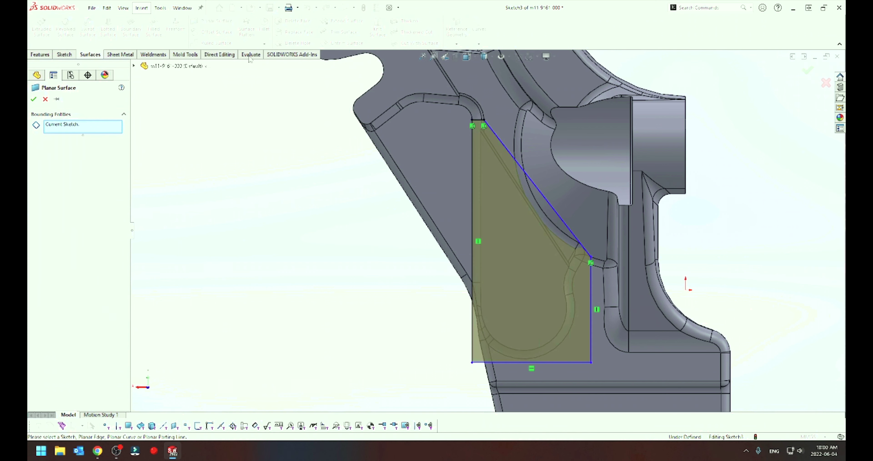
left_click(34, 100)
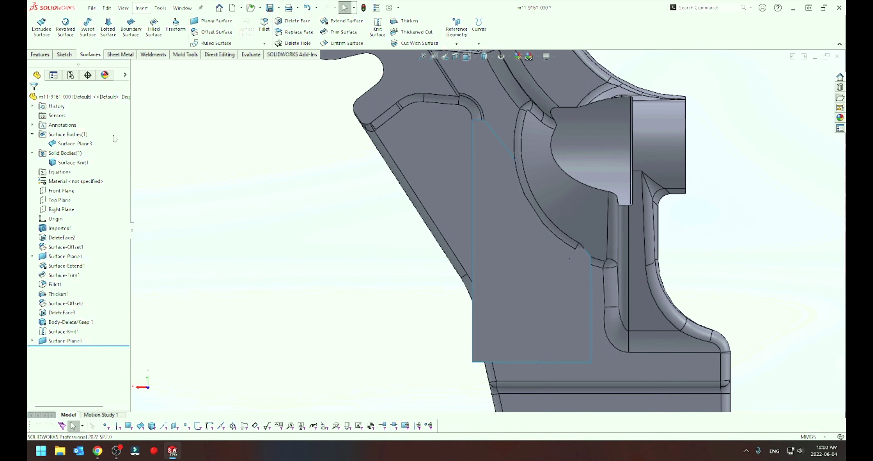
mouse_move(302, 293)
middle_mouse_down()
mouse_move(314, 251)
mouse_move(433, 344)
middle_mouse_up()
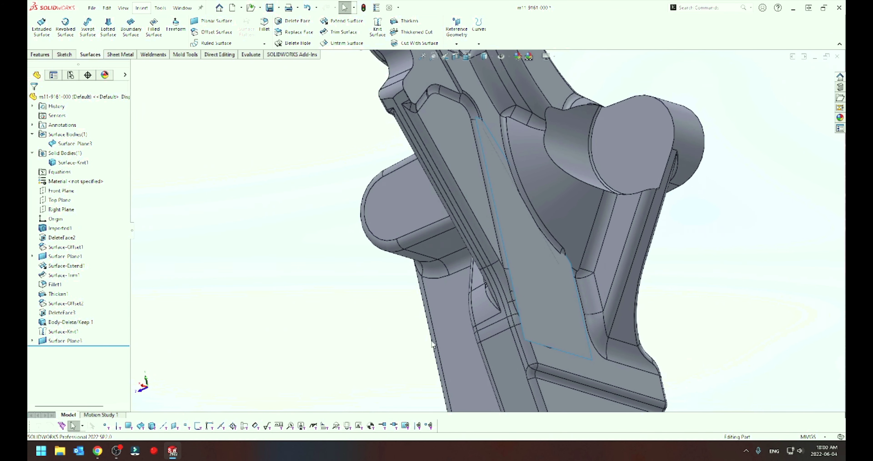
left_click(529, 329)
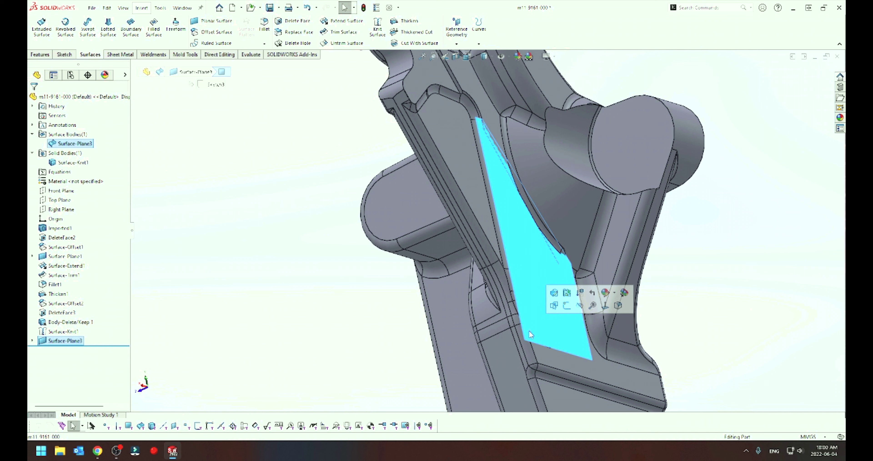
key("Tab")
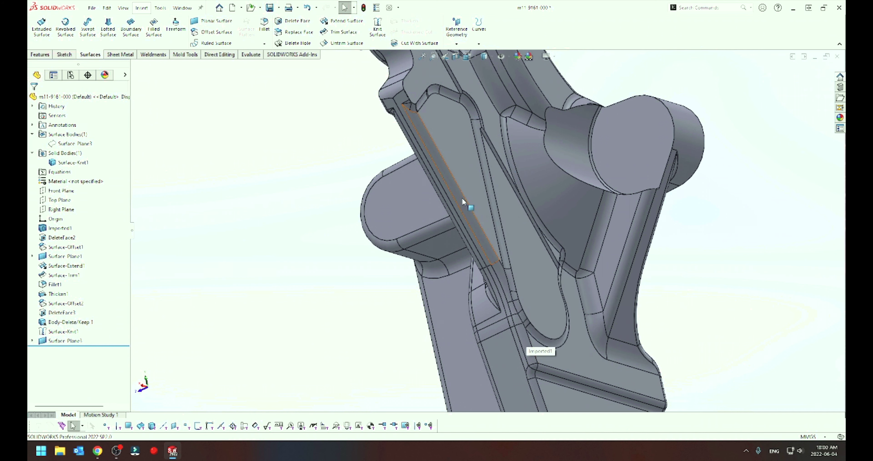
left_click(479, 133)
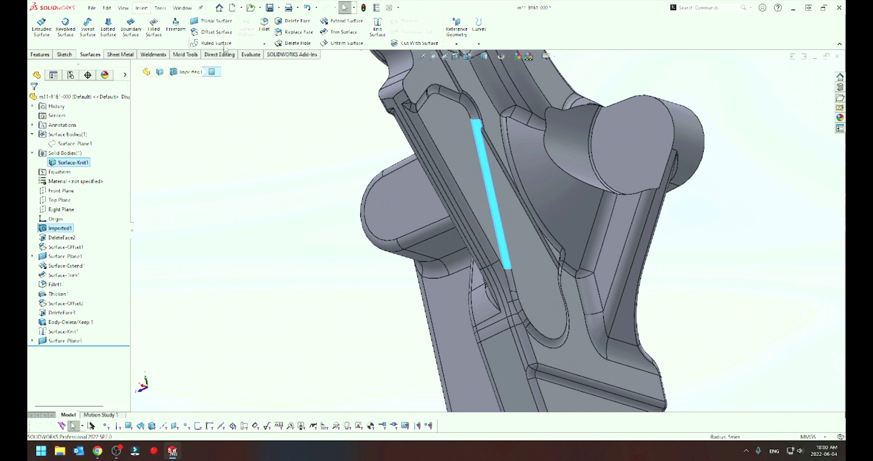
Step: Start a 0.00mm Offset Surface and pick the strip faces around the U-bend
left_click(211, 35)
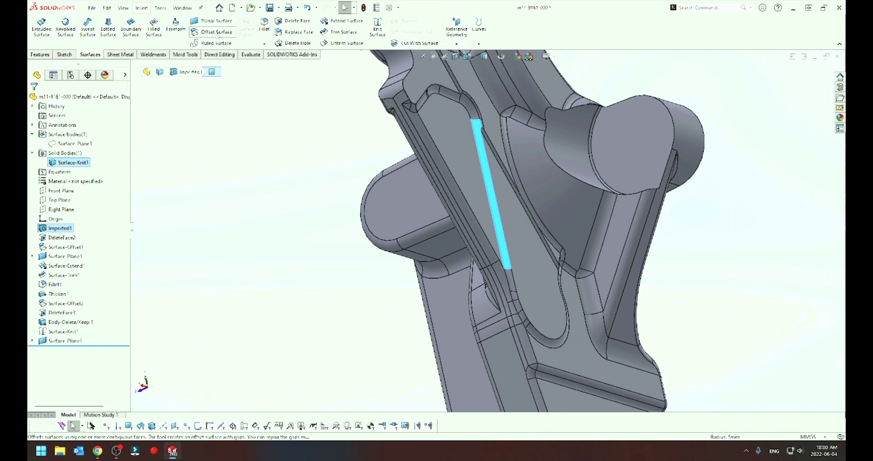
scroll(505, 271, "down", 4)
scroll(504, 281, "down", 3)
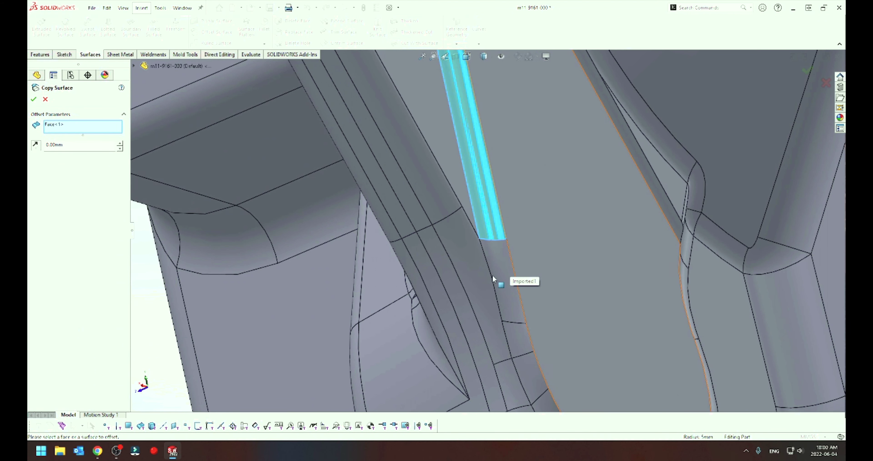
left_click(494, 258)
left_click(527, 340)
left_click(535, 358)
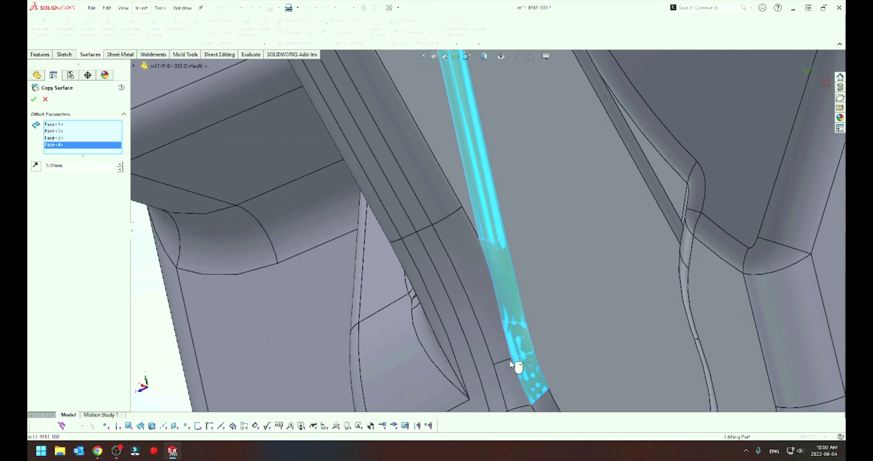
scroll(517, 352, "up", 5)
scroll(500, 291, "down", 3)
left_click(498, 275)
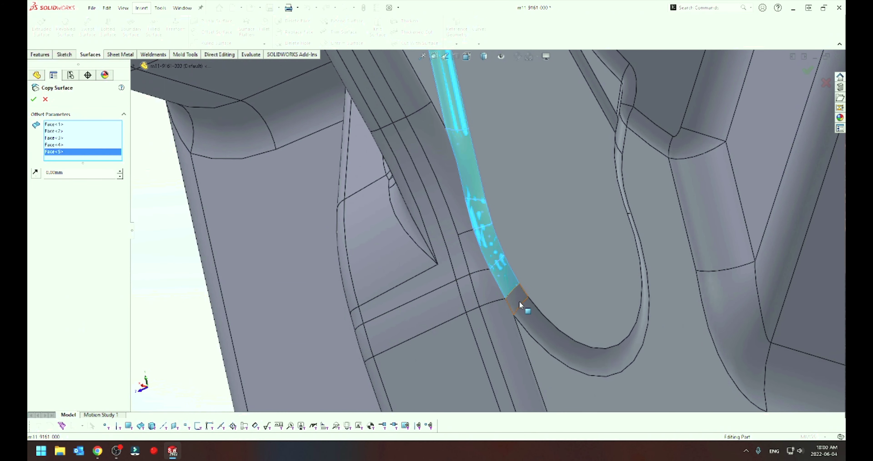
left_click(519, 300)
left_click(591, 340)
Step: Add the two upper-bend faces and create Surface-Offset3 from all nine faces
scroll(591, 340, "down", 3)
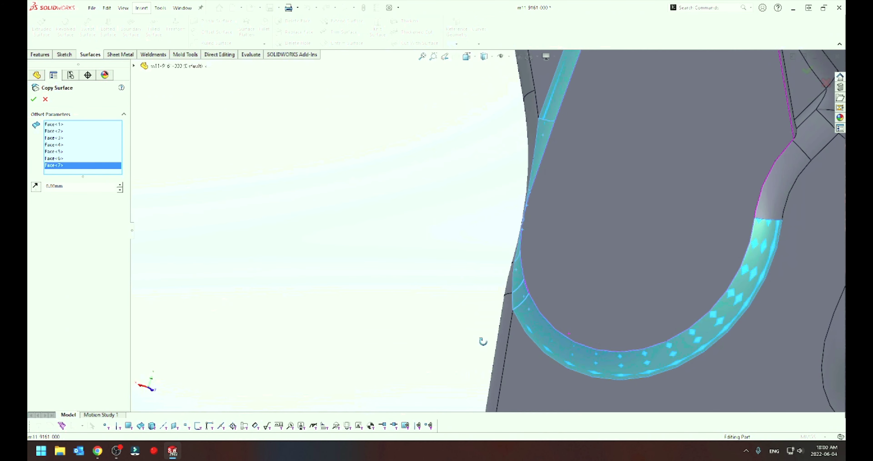
left_click(775, 180)
left_click(811, 138)
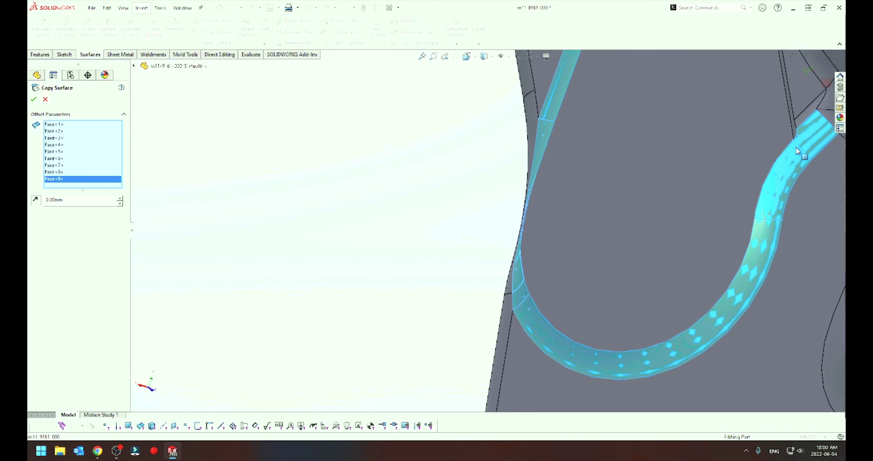
scroll(750, 192, "up", 2)
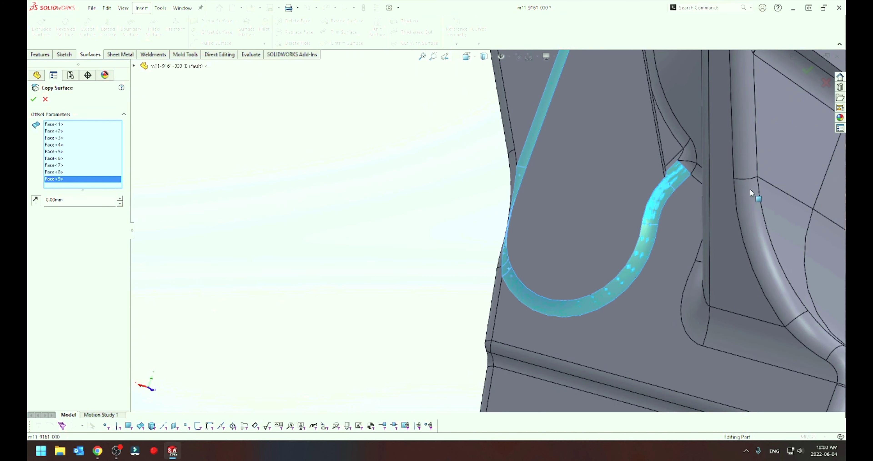
middle_click_drag(491, 217, 543, 159)
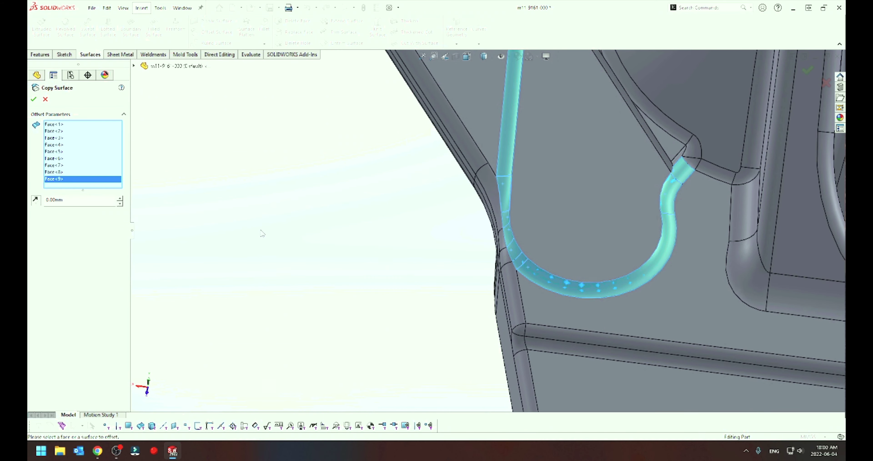
left_click(33, 99)
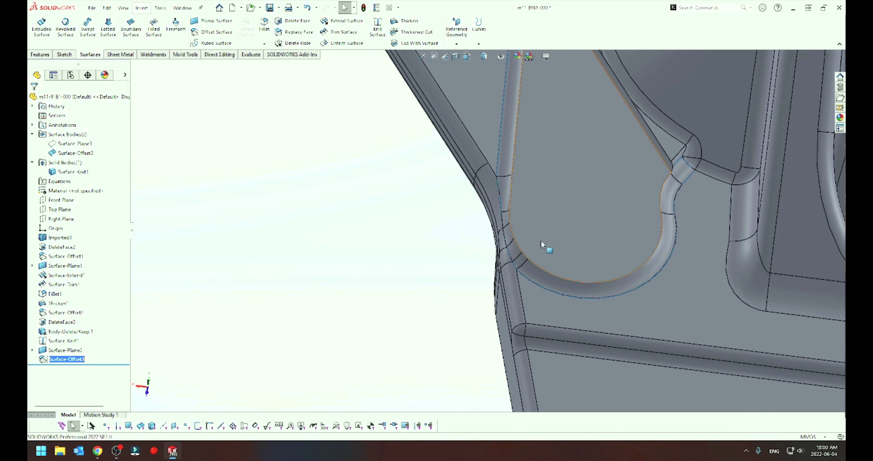
Step: Hide Surface-Knit1 so only the J-shaped offset strip shows
scroll(542, 240, "up", 2)
scroll(501, 108, "down", 3)
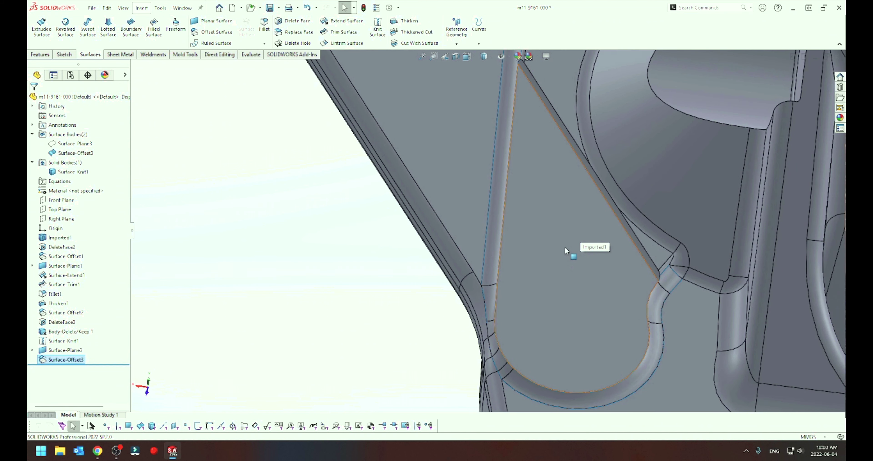
key("Tab")
middle_click_drag(491, 286, 498, 257)
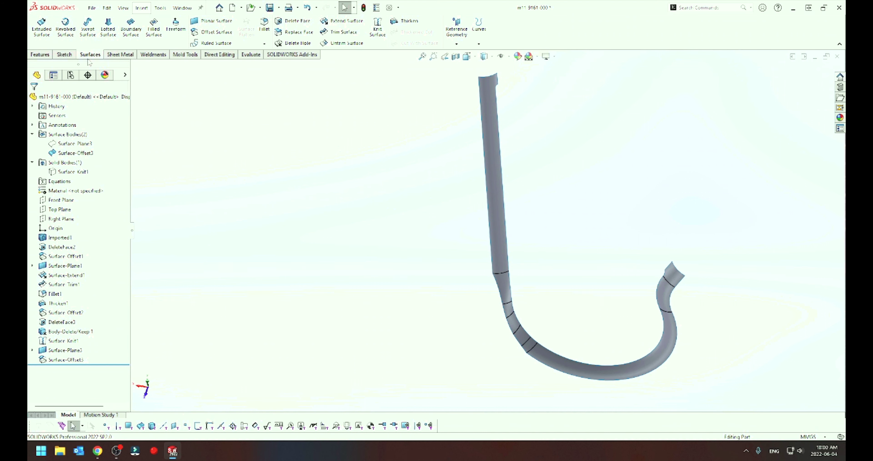
Step: Untrim the strip along its long tube edge and lower end edge, merged with the original
left_click(343, 43)
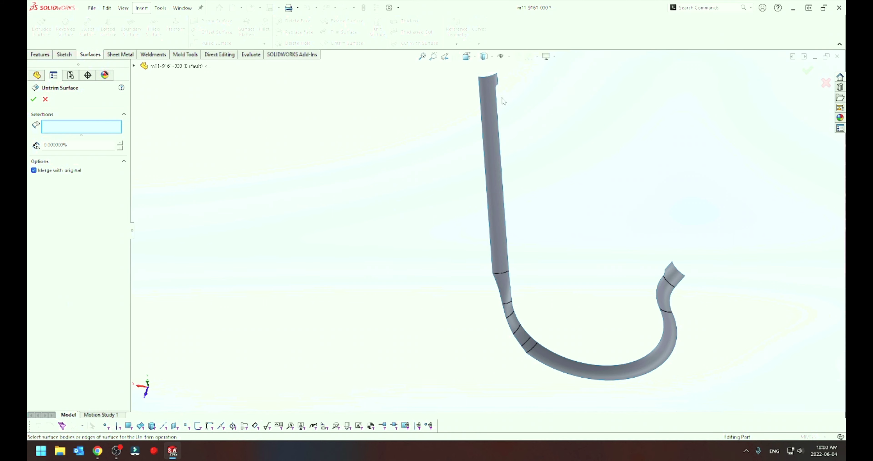
key("Escape")
scroll(422, 108, "down", 3)
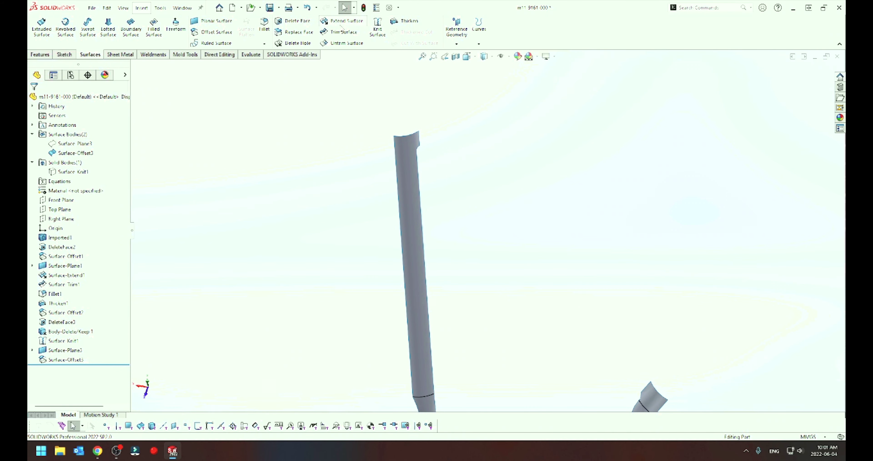
left_click(343, 43)
left_click(420, 159)
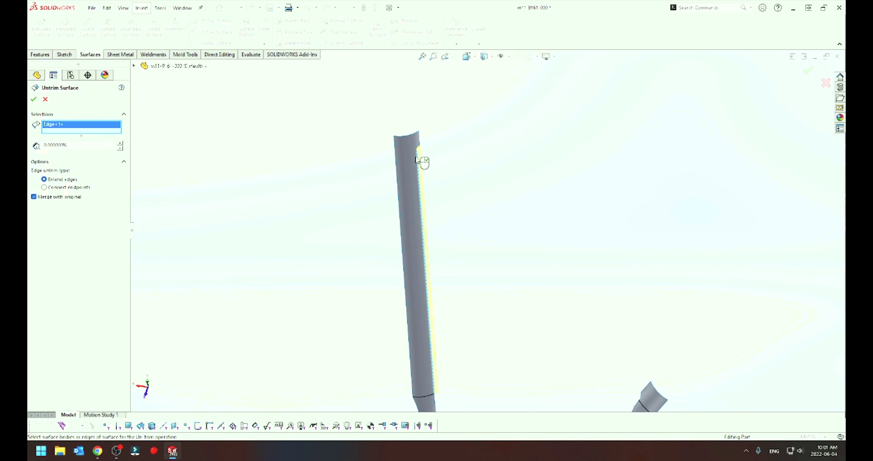
scroll(637, 405, "down", 2)
scroll(637, 404, "down", 3)
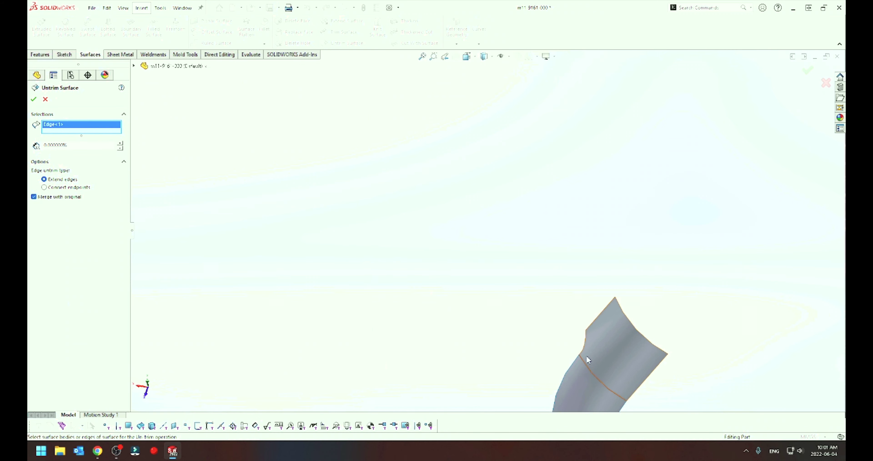
left_click(577, 346)
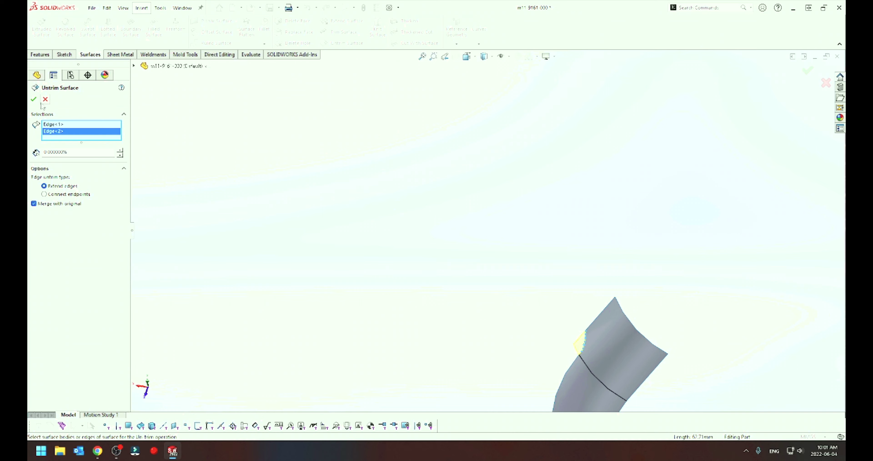
left_click(34, 99)
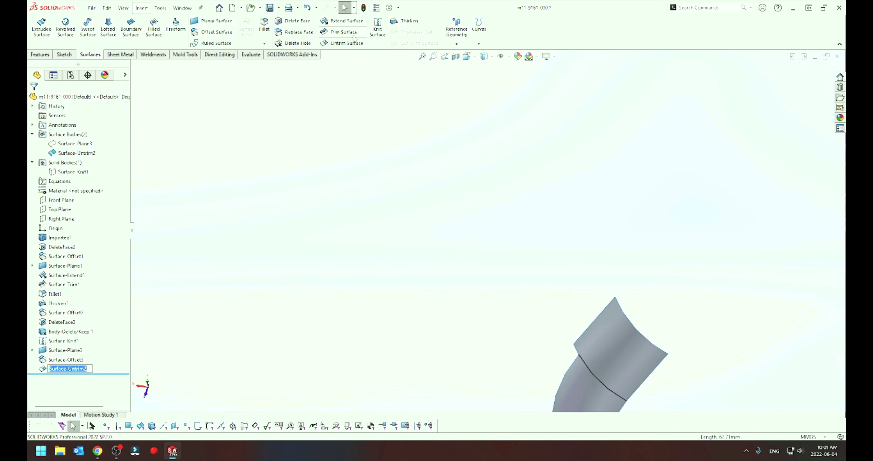
Step: Start a 10.00mm Same-surface Extend Surface and pick the first three strip edges
left_click(342, 21)
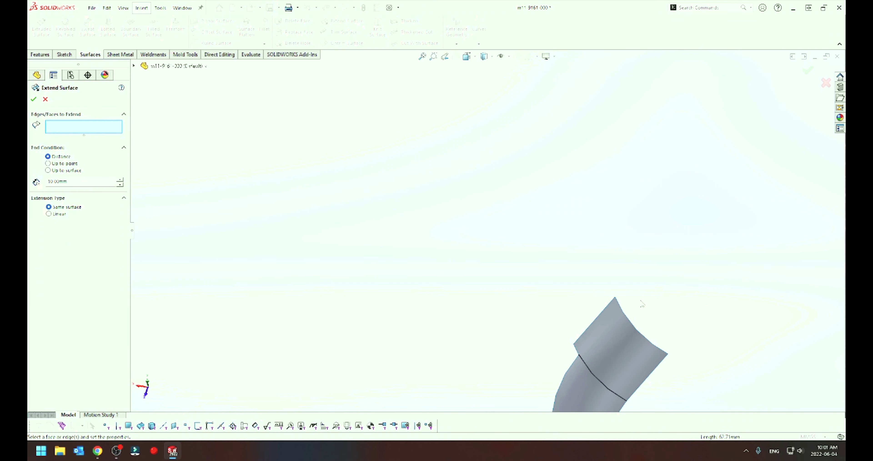
left_click(593, 323)
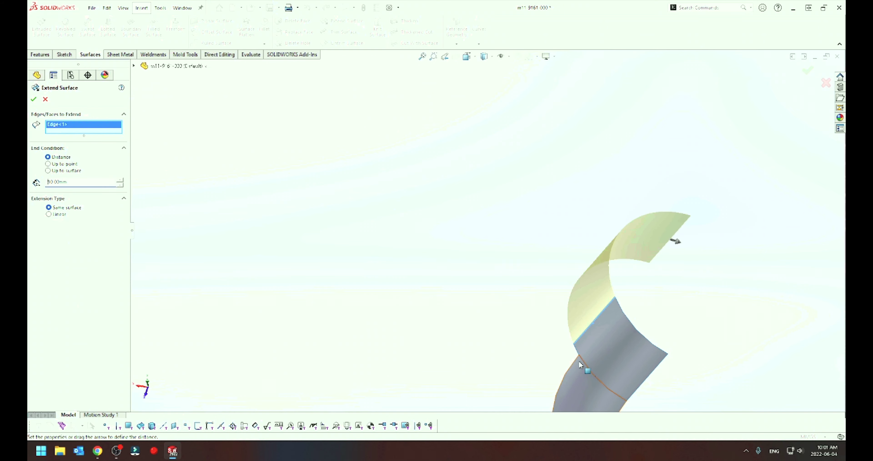
left_click(571, 370)
scroll(563, 371, "up", 3)
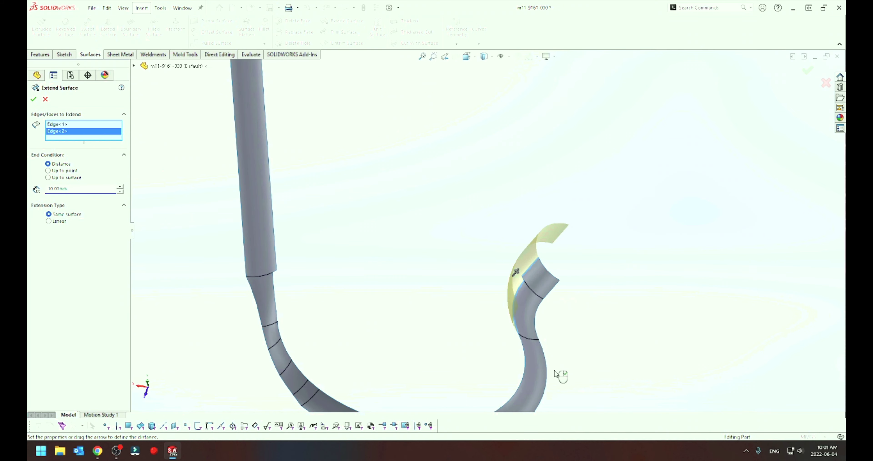
left_click(528, 354)
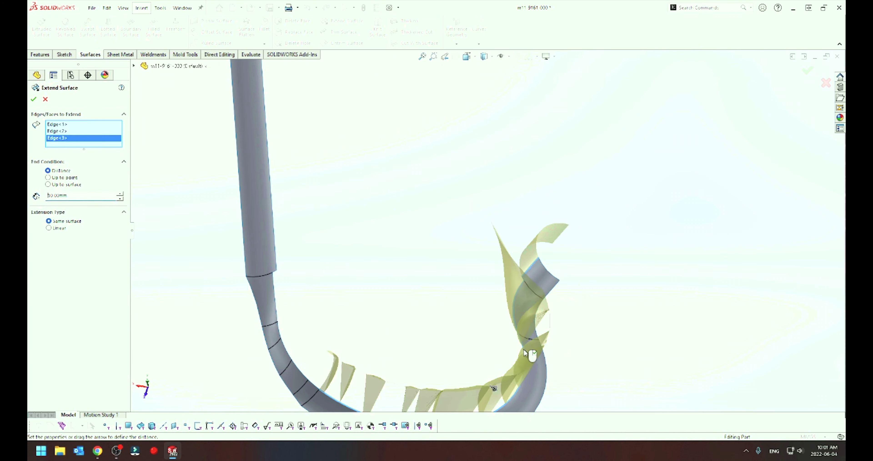
scroll(424, 356, "up", 2)
scroll(399, 304, "down", 2)
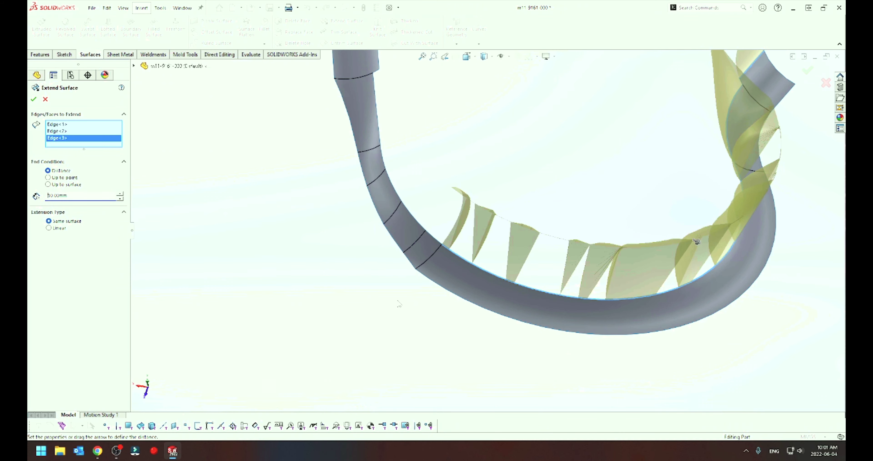
Step: Add the inner bend and upper tube edges, nine in total, and create Surface-Extend2
left_click(425, 244)
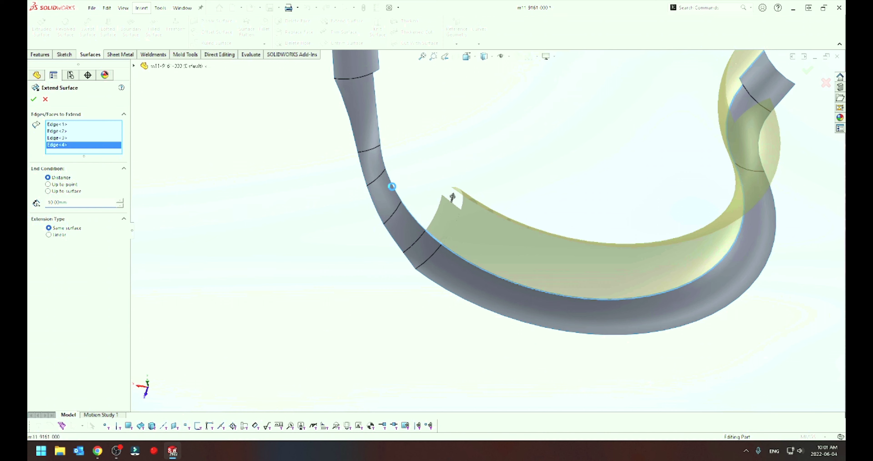
left_click(381, 151)
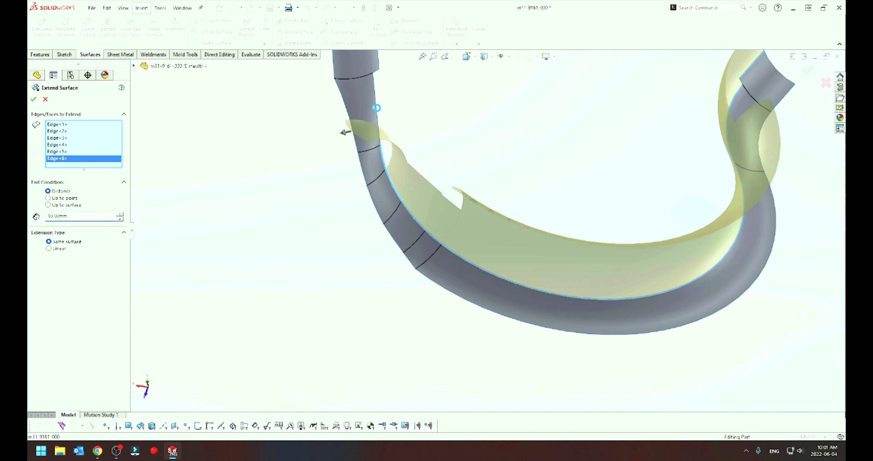
left_click(378, 109)
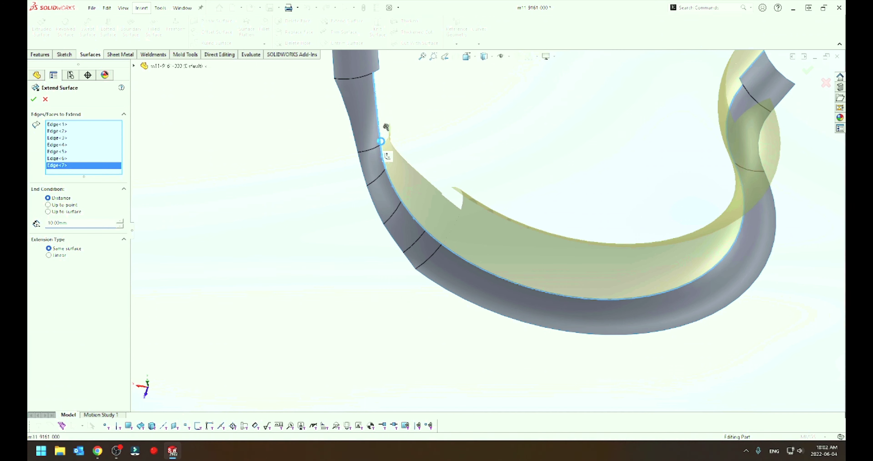
left_click(386, 133)
scroll(388, 146, "up", 2)
scroll(437, 128, "down", 1)
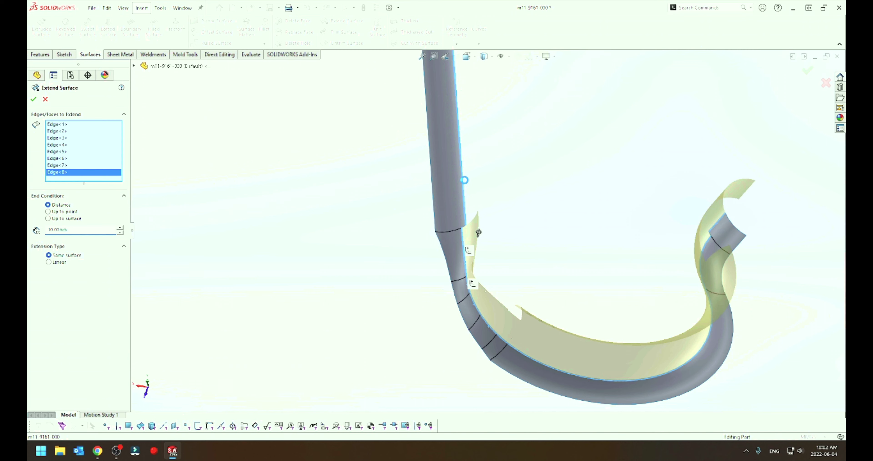
left_click(464, 180)
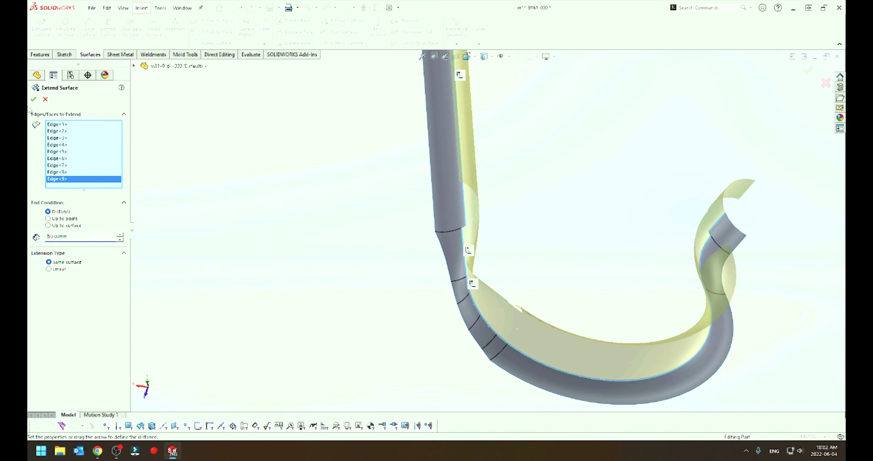
left_click(34, 99)
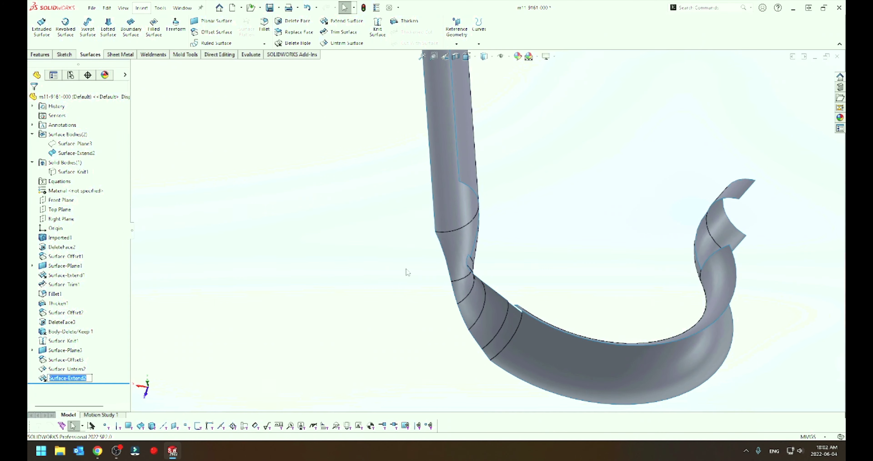
Step: Orbit and zoom to inspect the extended curved band
scroll(408, 272, "up", 3)
middle_click_drag(481, 304, 541, 268)
scroll(577, 269, "down", 3)
scroll(536, 301, "up", 2)
key("Escape")
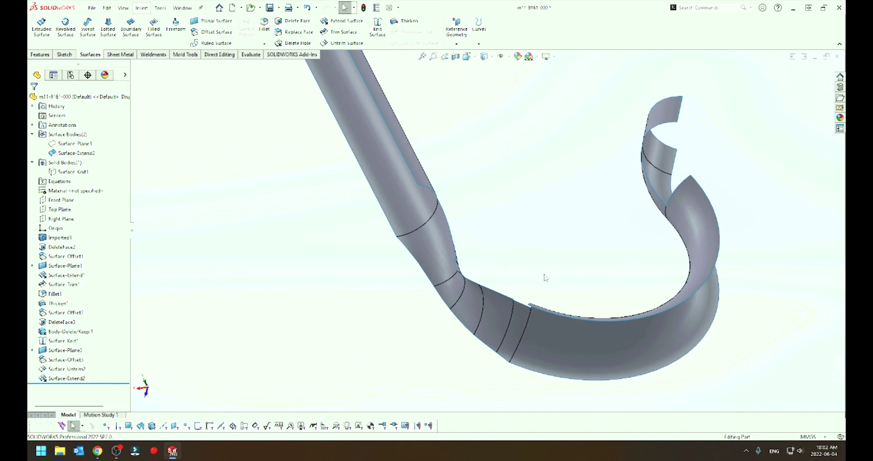
Step: Show Surface-Plane3 again and start a Mutual Trim Surface
key("shift+Tab")
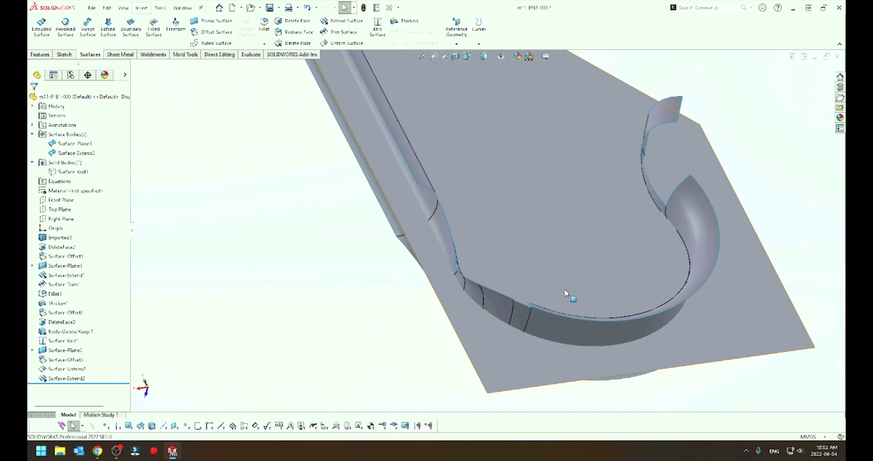
scroll(497, 331, "up", 5)
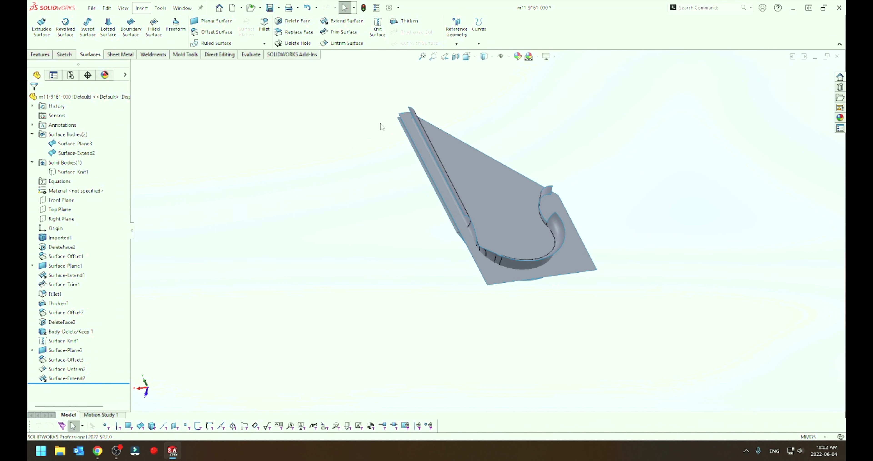
left_click(341, 32)
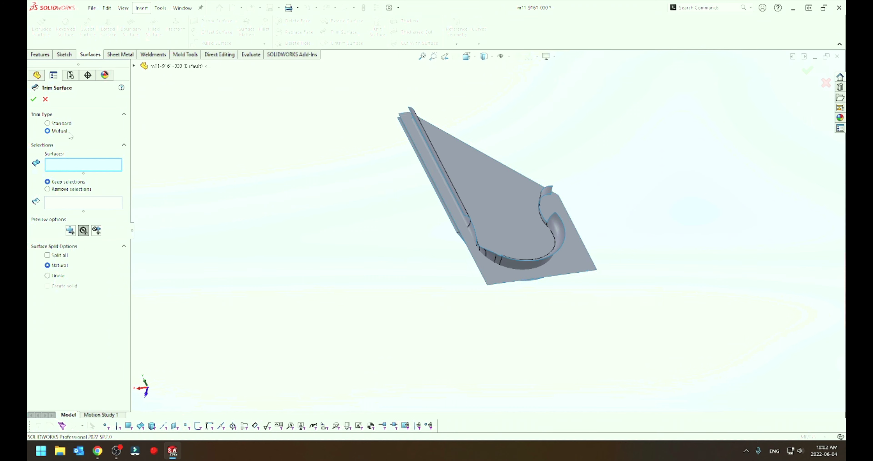
Step: Mutually trim Surface-Plane3 and Surface-Extend2, removing both outer pieces, into Surface-Trim2
left_click(436, 176)
left_click(465, 213)
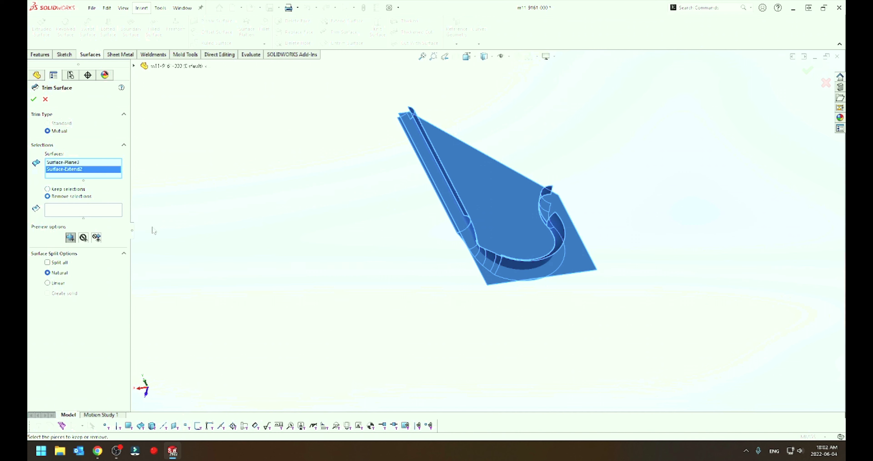
left_click(582, 270)
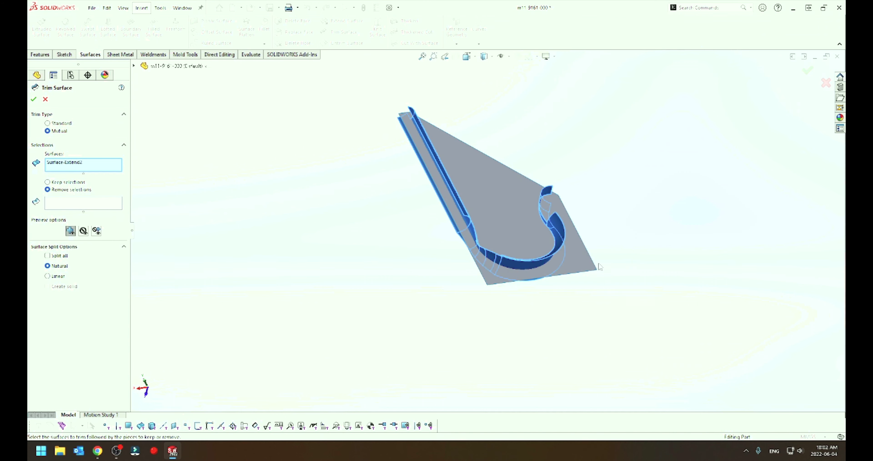
left_click(588, 267)
left_click(51, 211)
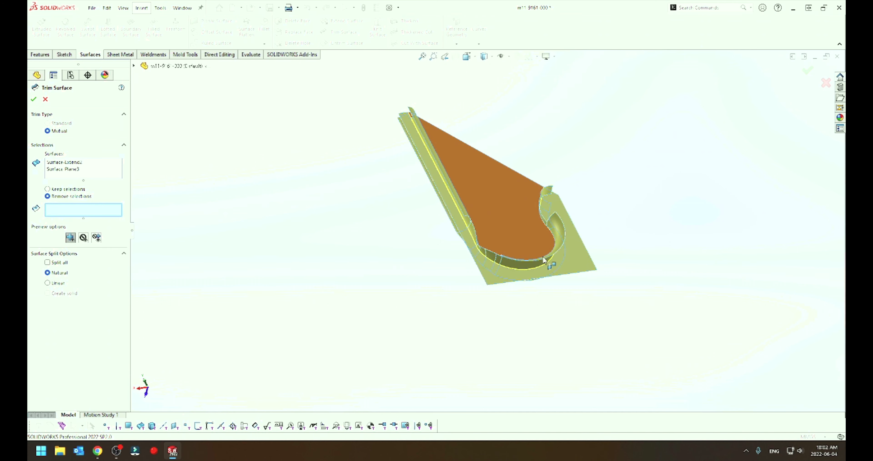
left_click(579, 266)
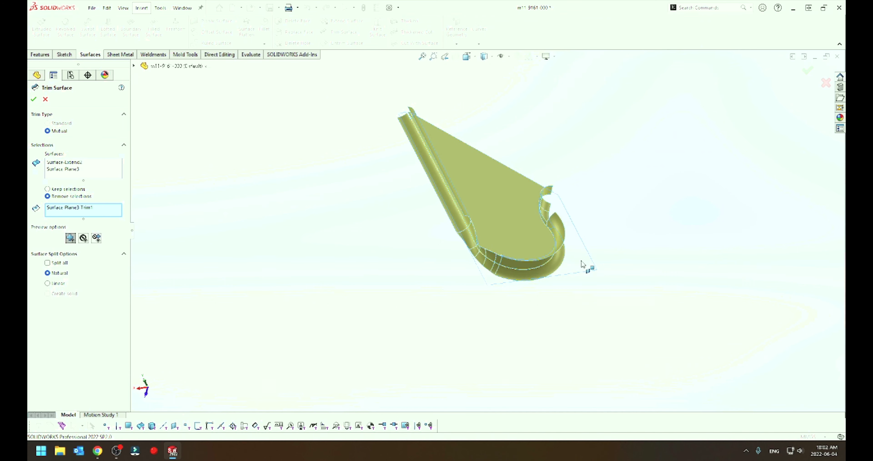
left_click(560, 247)
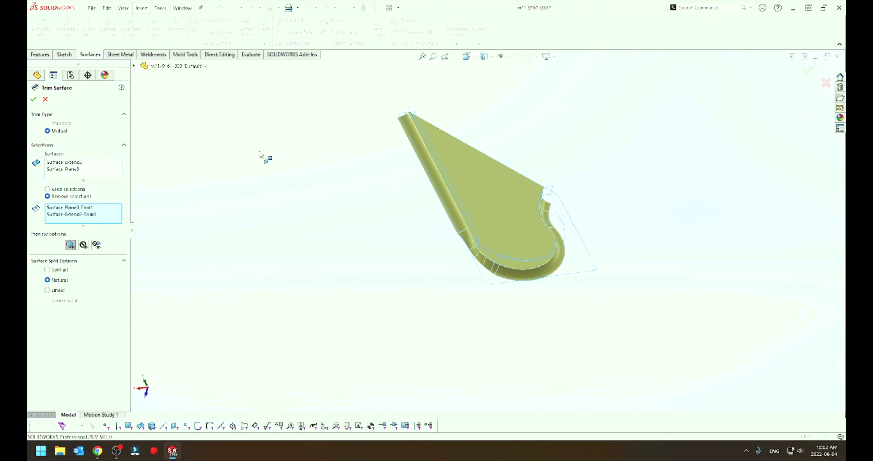
left_click(33, 100)
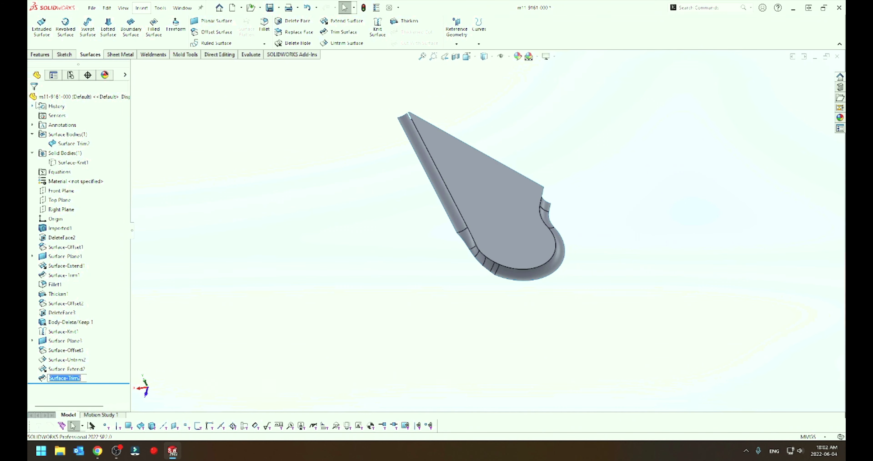
Step: Show the bracket body to check the trimmed surface fit, then hide it again
scroll(383, 195, "down", 3)
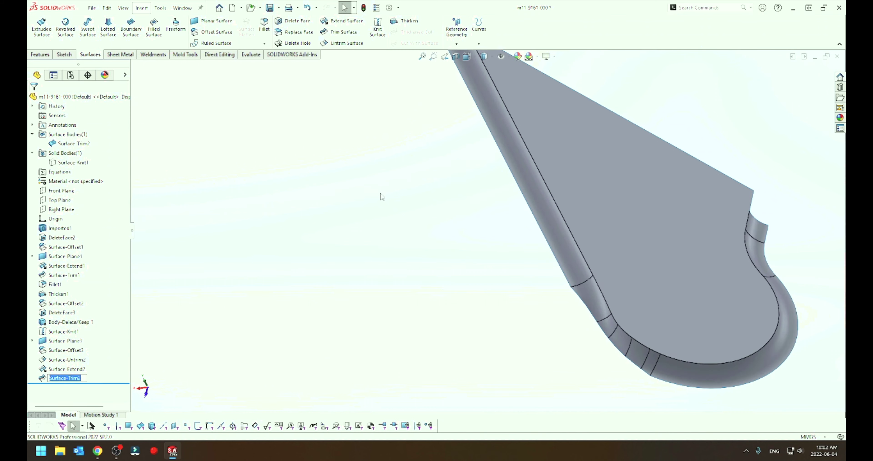
scroll(389, 226, "up", 2)
left_click(343, 232)
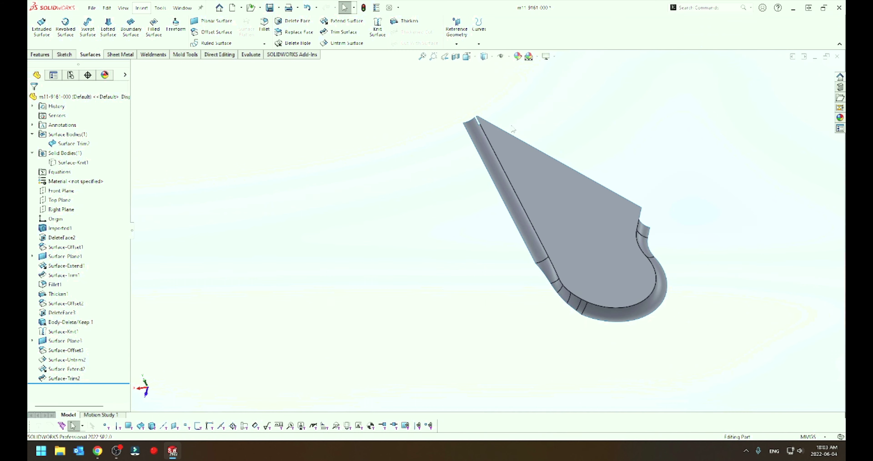
key("shift+Tab")
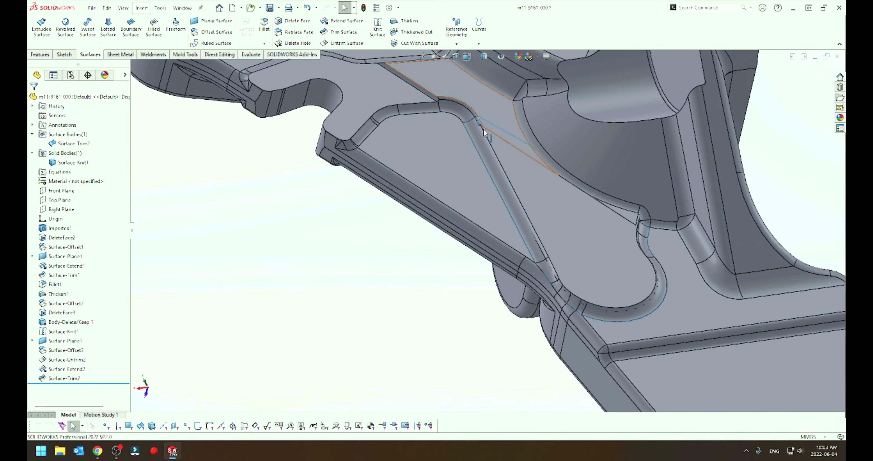
scroll(485, 133, "down", 3)
scroll(469, 135, "down", 3)
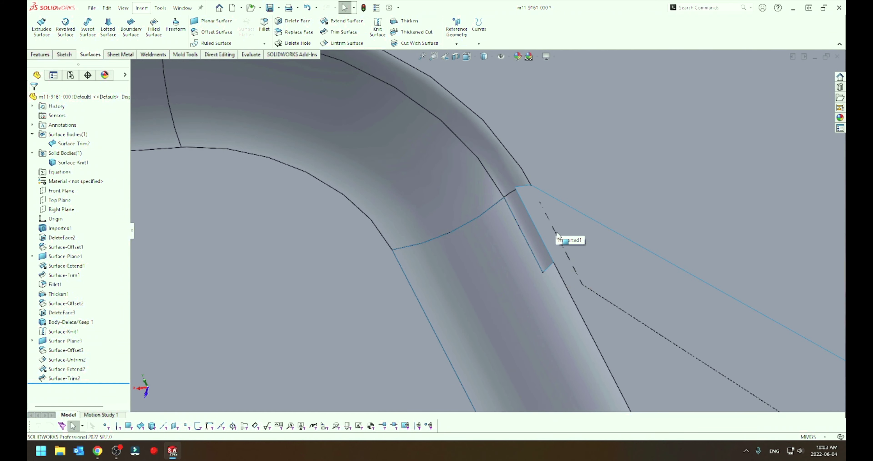
scroll(542, 239, "up", 2)
scroll(522, 267, "up", 3)
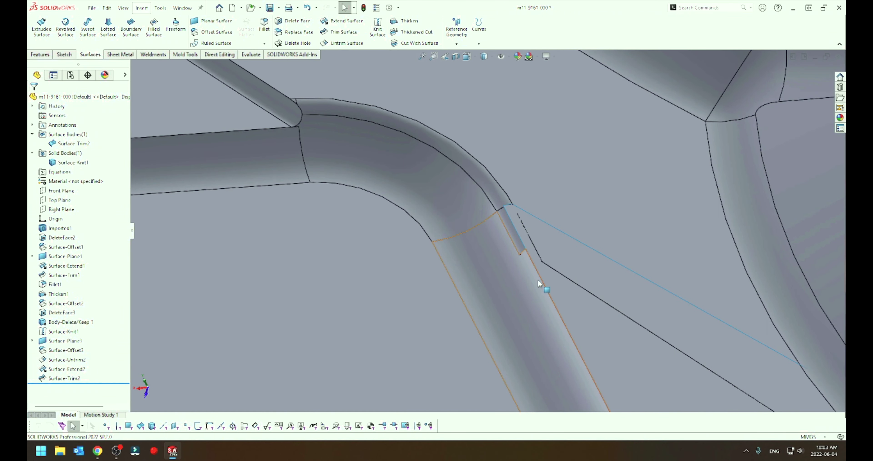
key("Tab")
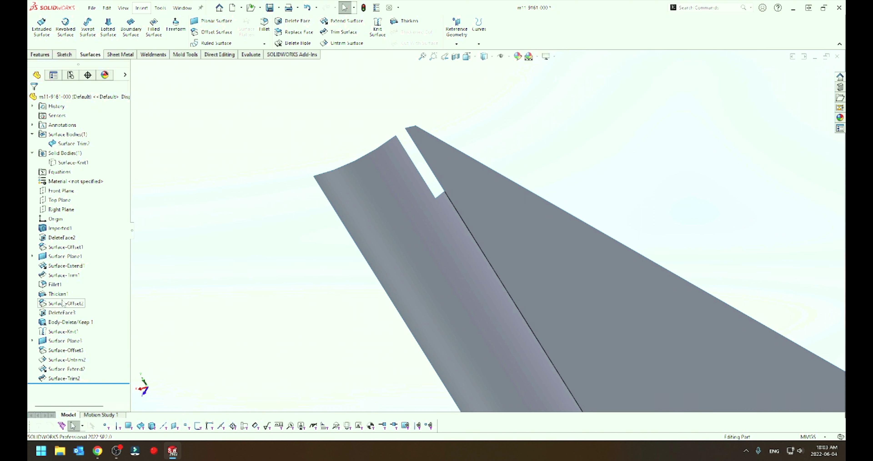
Step: Reopen Surface-Extend2 for editing from the FeatureManager tree
left_click(58, 370)
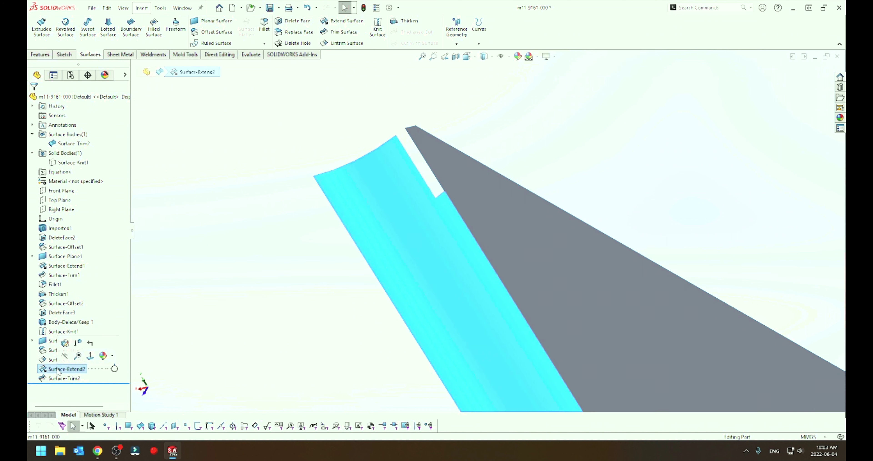
right_click(58, 370)
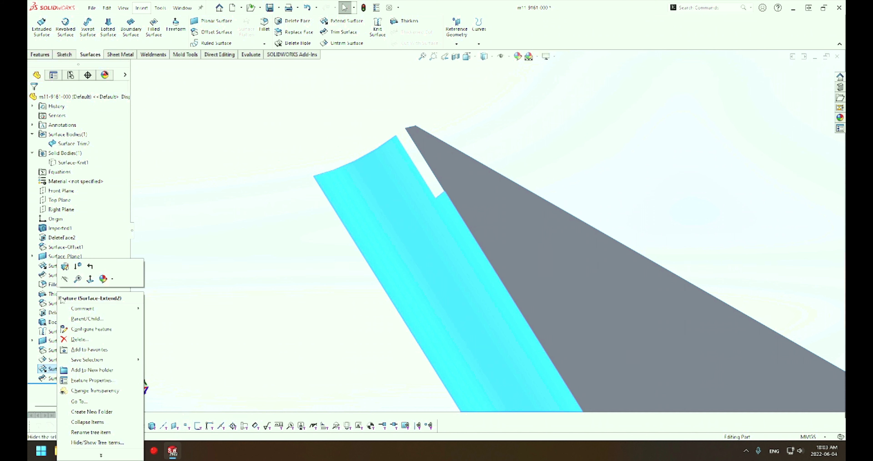
left_click(64, 266)
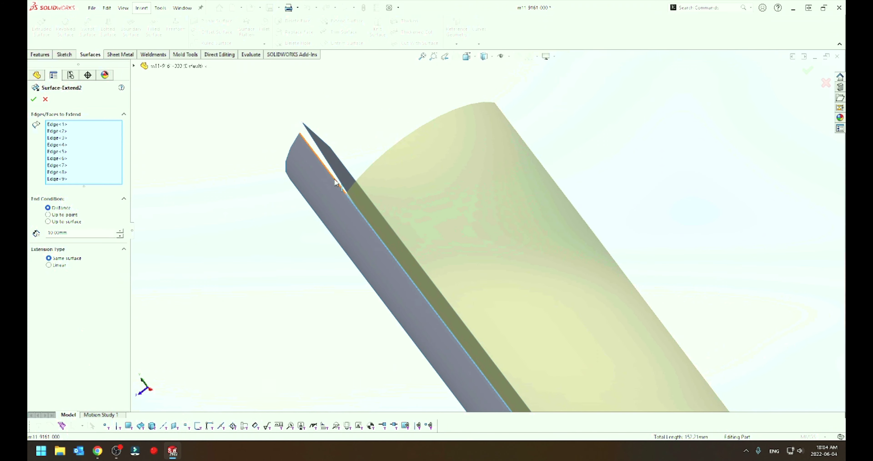
Step: Add Edge<10> to Surface-Extend2's 10.00mm extension and accept the edit
left_click(334, 179)
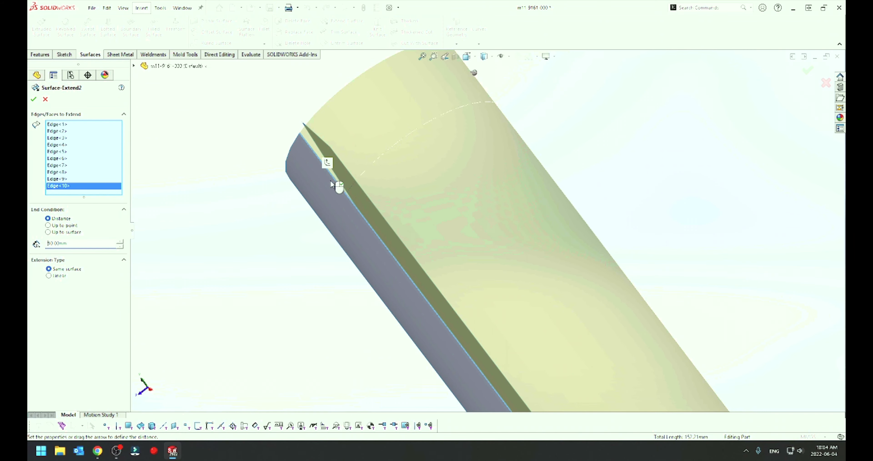
left_click(34, 100)
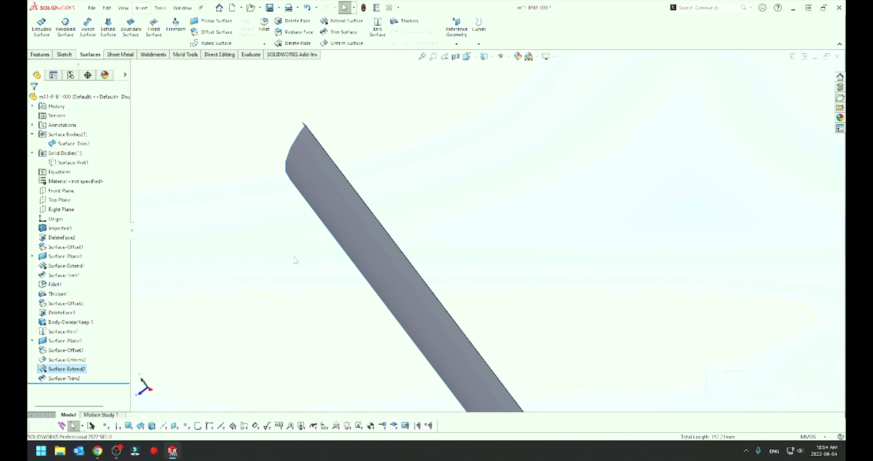
key("f")
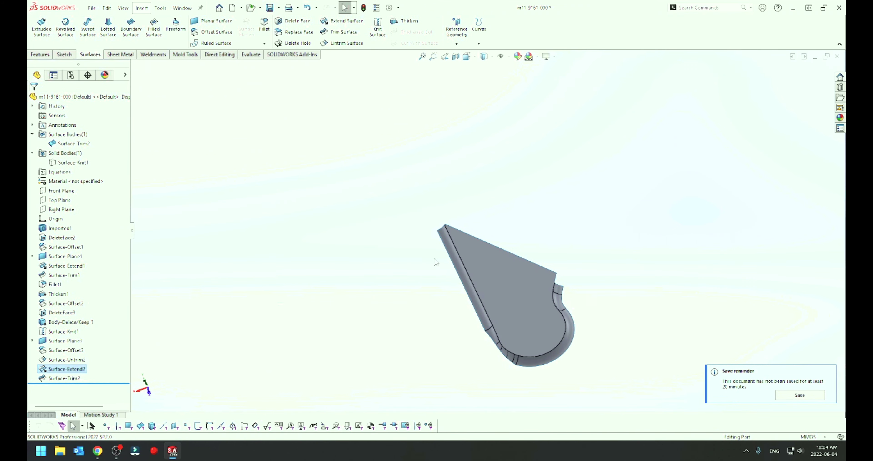
left_click(499, 229)
scroll(499, 227, "down", 5)
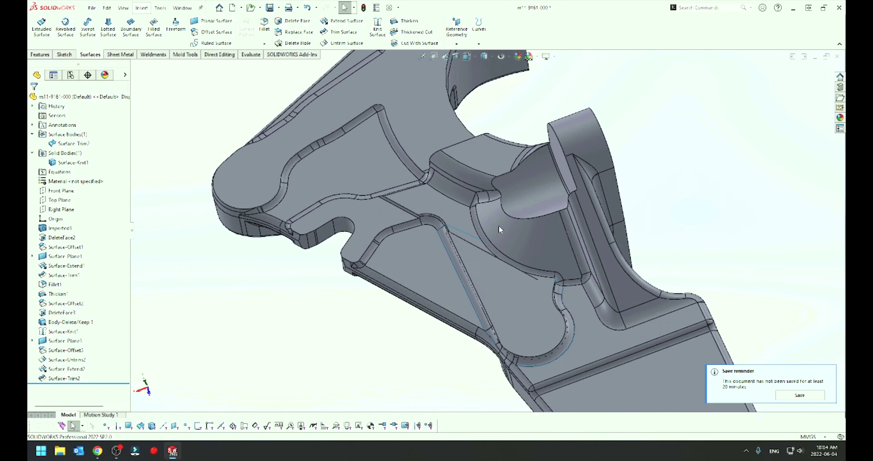
scroll(461, 225, "down", 3)
scroll(473, 207, "down", 2)
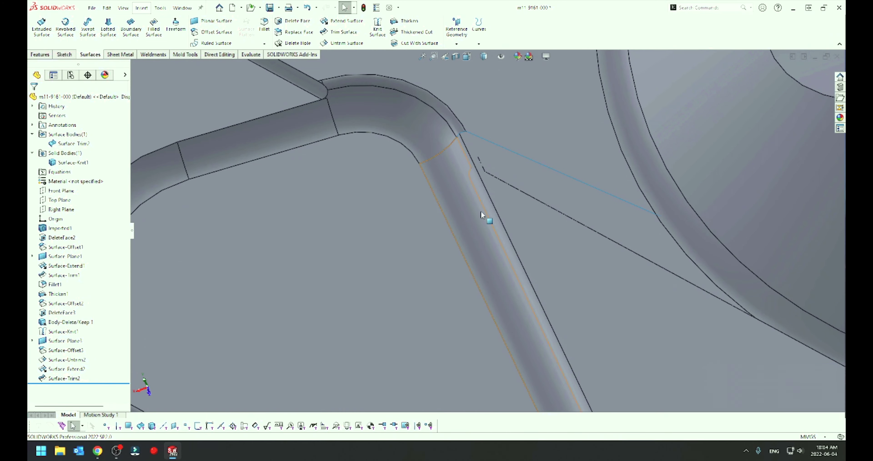
scroll(481, 212, "up", 2)
scroll(478, 258, "up", 4)
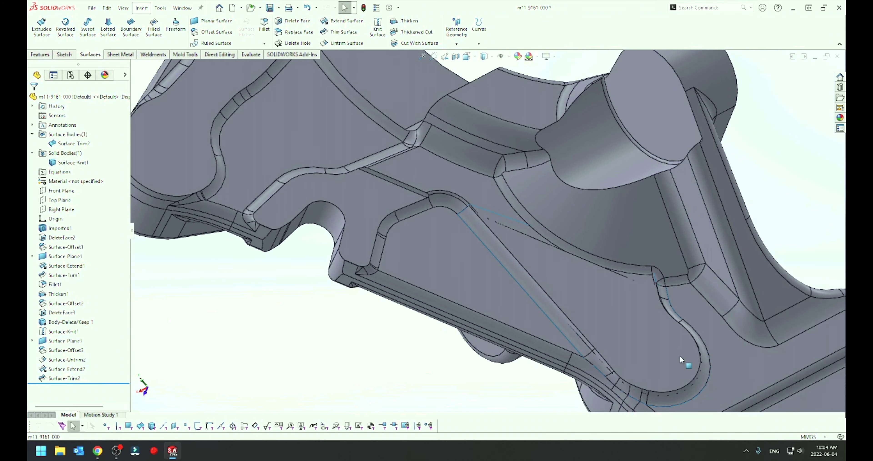
scroll(610, 251, "down", 3)
scroll(576, 258, "down", 3)
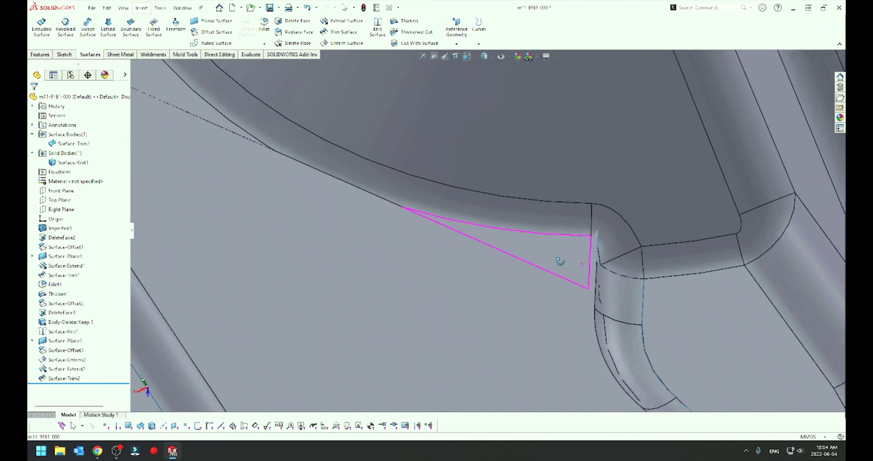
scroll(515, 267, "down", 2)
mouse_move(516, 267)
middle_mouse_down()
mouse_move(526, 187)
mouse_move(633, 279)
middle_mouse_up()
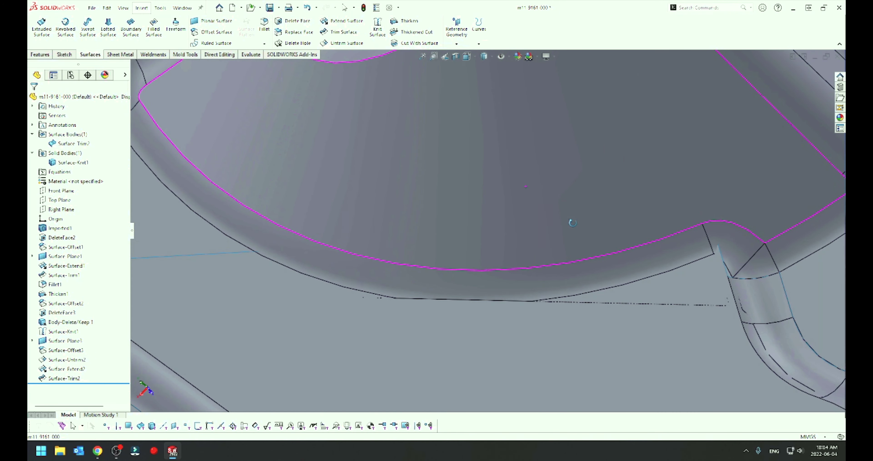
scroll(699, 285, "down", 2)
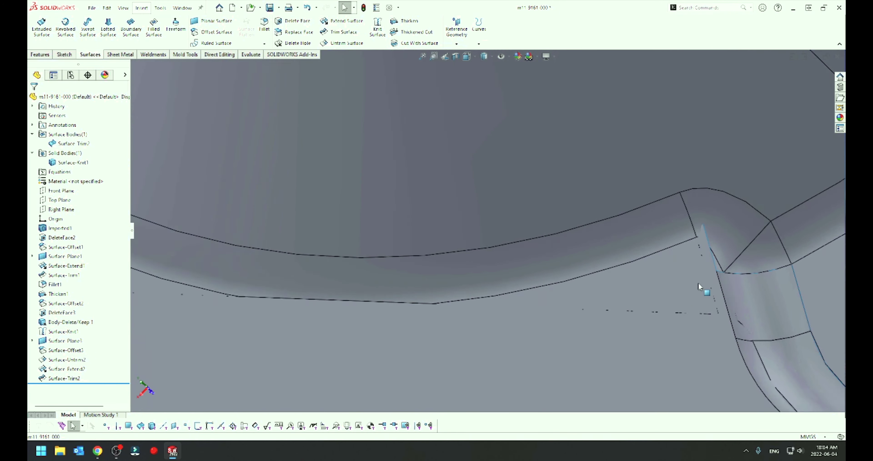
scroll(703, 275, "down", 2)
scroll(645, 254, "up", 2)
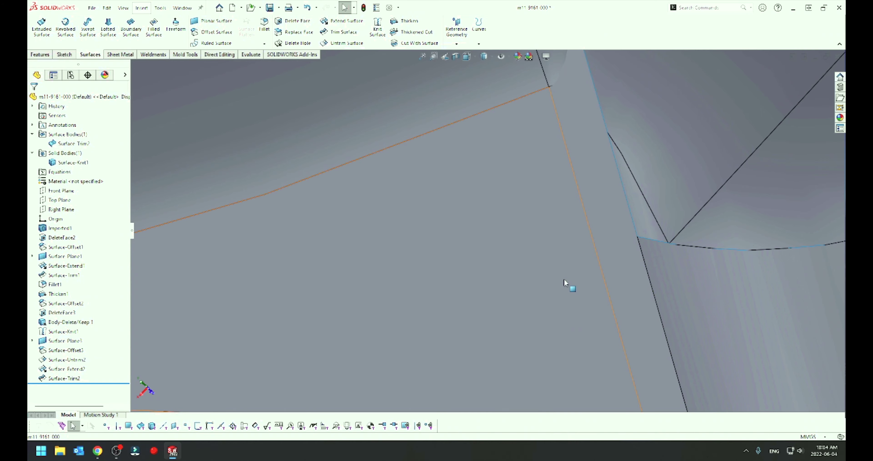
scroll(545, 297, "up", 2)
scroll(545, 293, "up", 3)
scroll(521, 321, "up", 2)
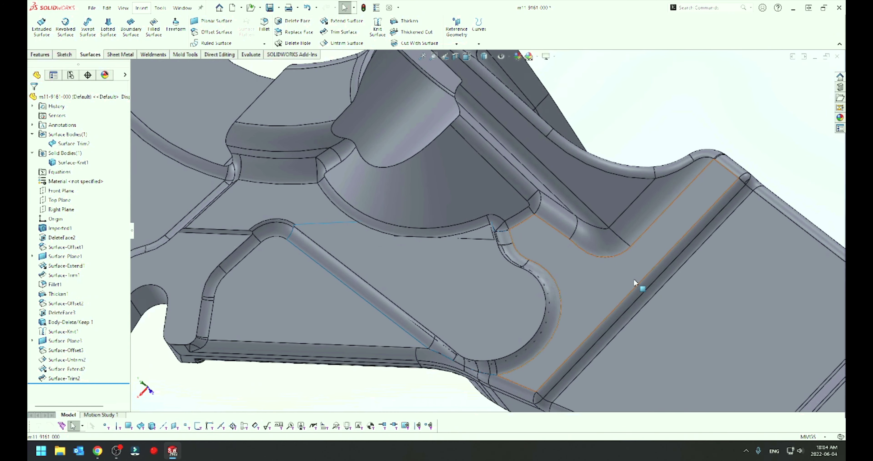
scroll(277, 222, "down", 3)
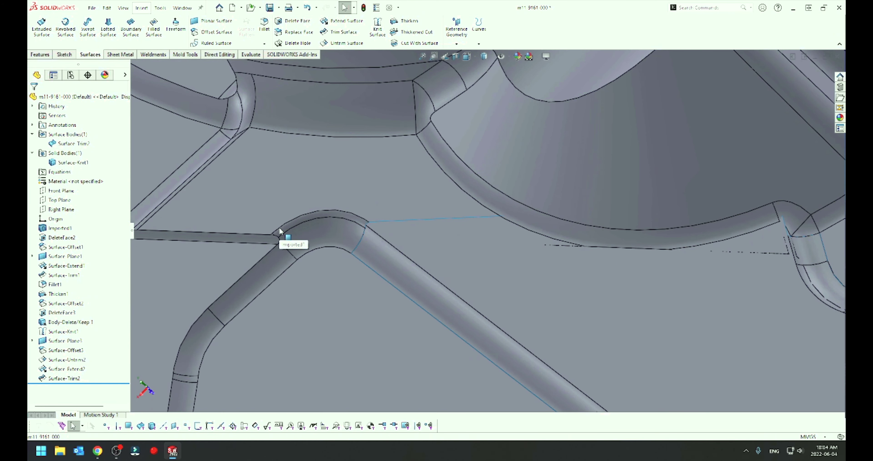
scroll(283, 238, "down", 2)
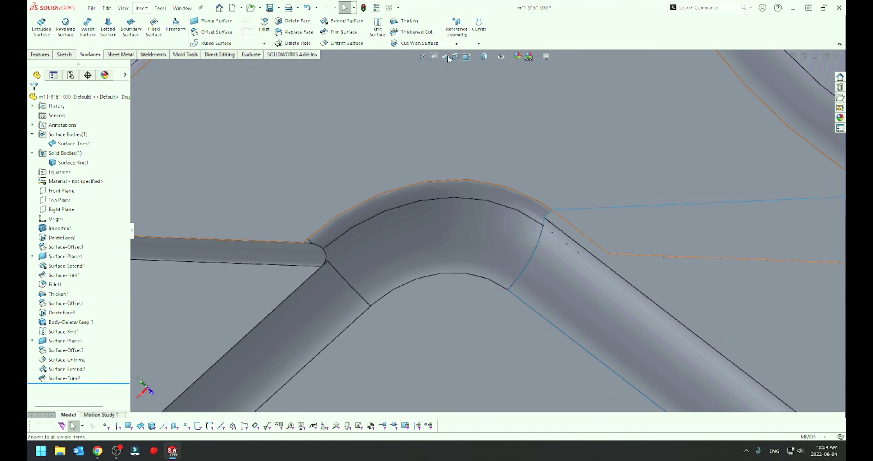
left_click(365, 209)
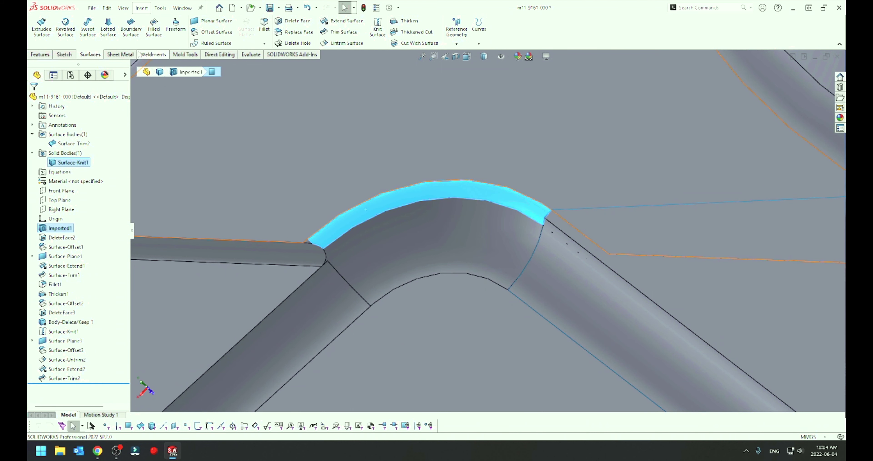
left_click(250, 54)
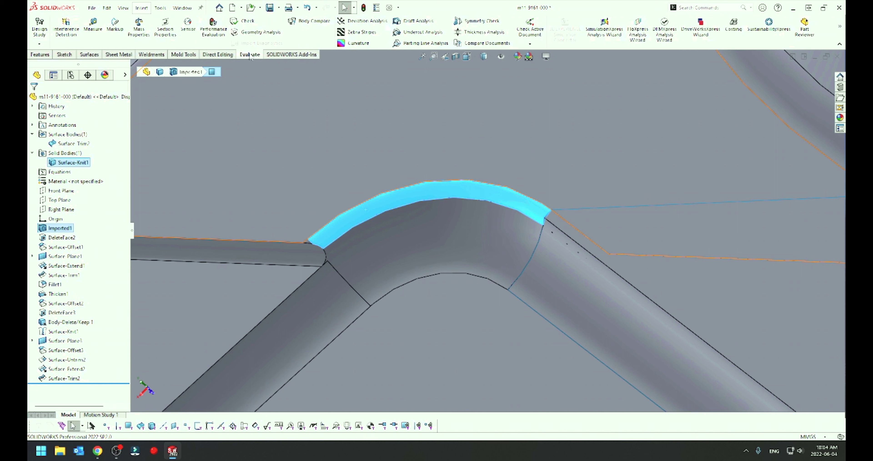
left_click(359, 43)
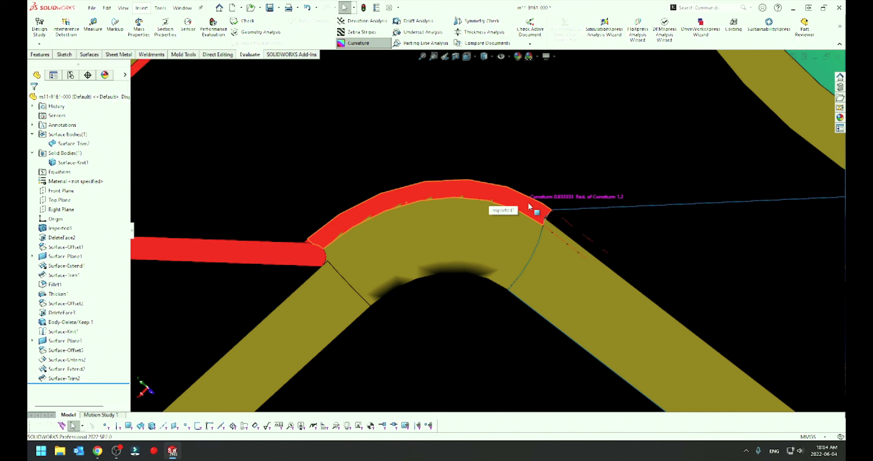
scroll(441, 206, "up", 3)
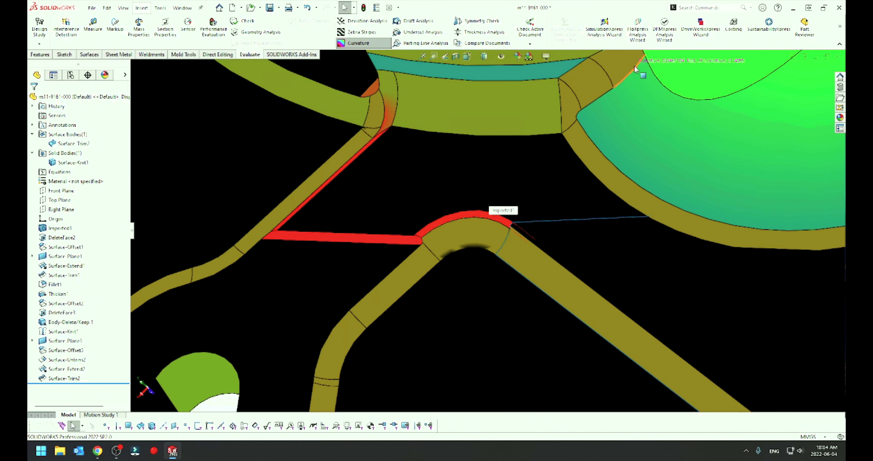
left_click(358, 43)
middle_click_drag(509, 220, 601, 298)
scroll(601, 299, "up", 3)
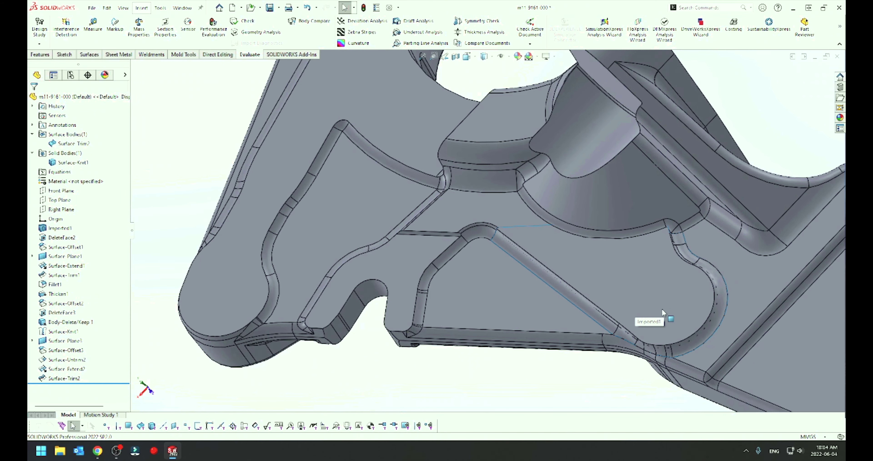
scroll(659, 235, "down", 3)
scroll(643, 240, "down", 3)
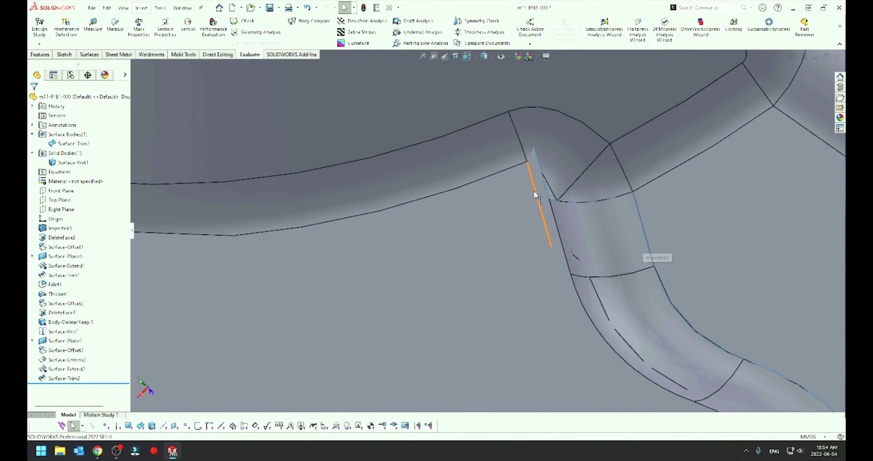
scroll(546, 195, "down", 2)
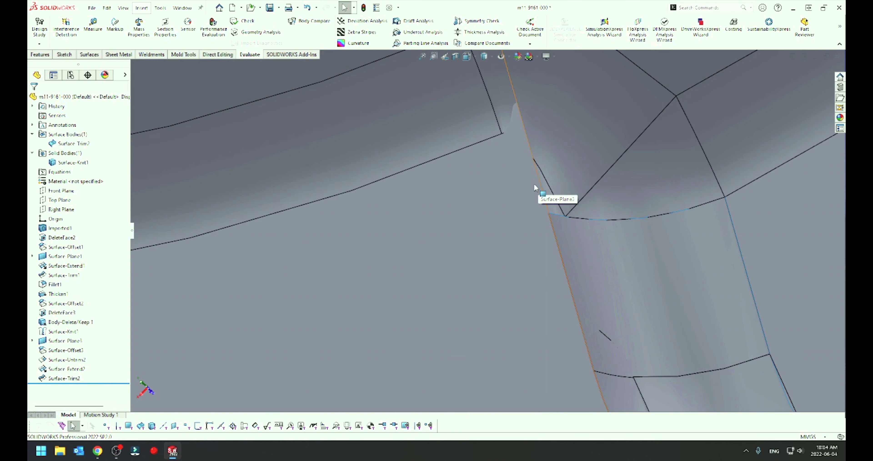
Step: Sketch a line of about 24.5 mm on Surface-Plane3 from the fillet corner past the edge
left_click(534, 180)
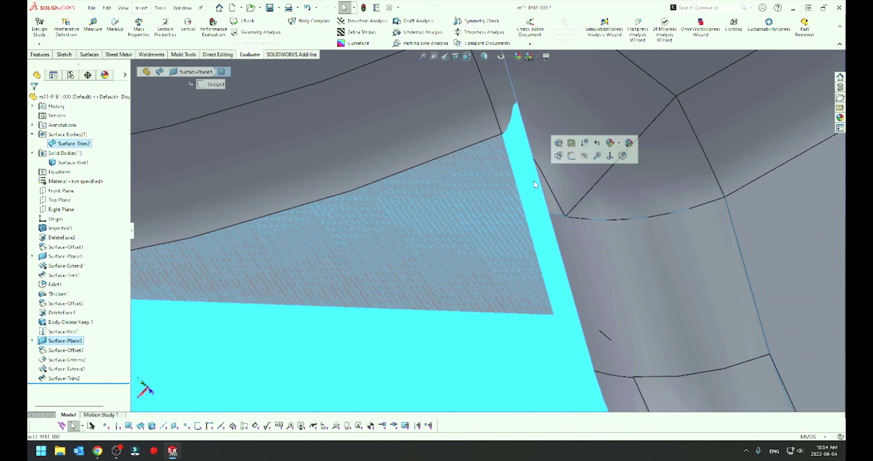
left_click(571, 161)
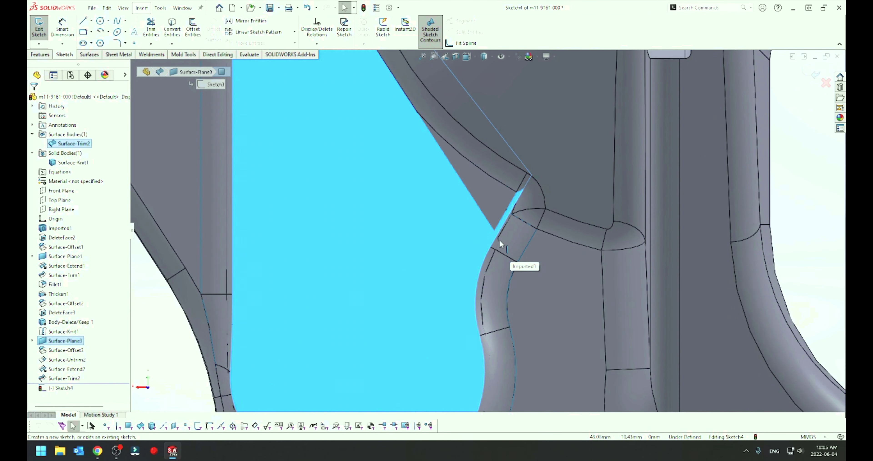
scroll(515, 204, "down", 3)
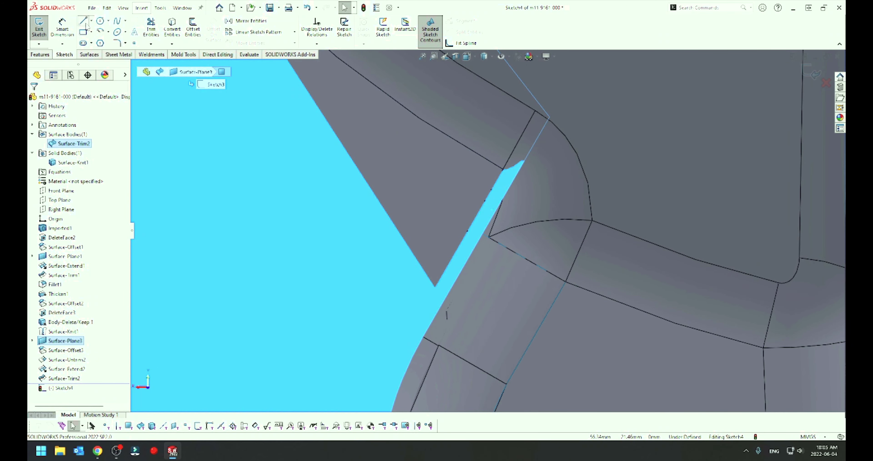
left_click(85, 23)
left_click(489, 236)
scroll(488, 237, "up", 2)
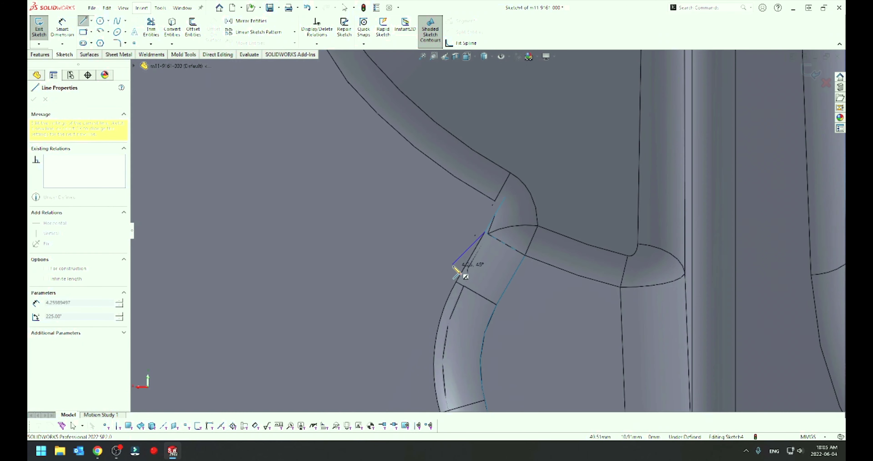
scroll(441, 105, "up", 2)
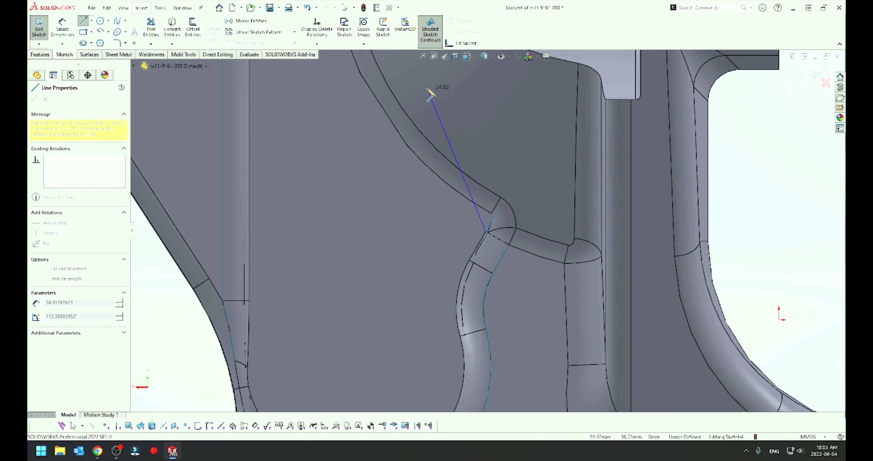
left_click(428, 89)
key("Escape")
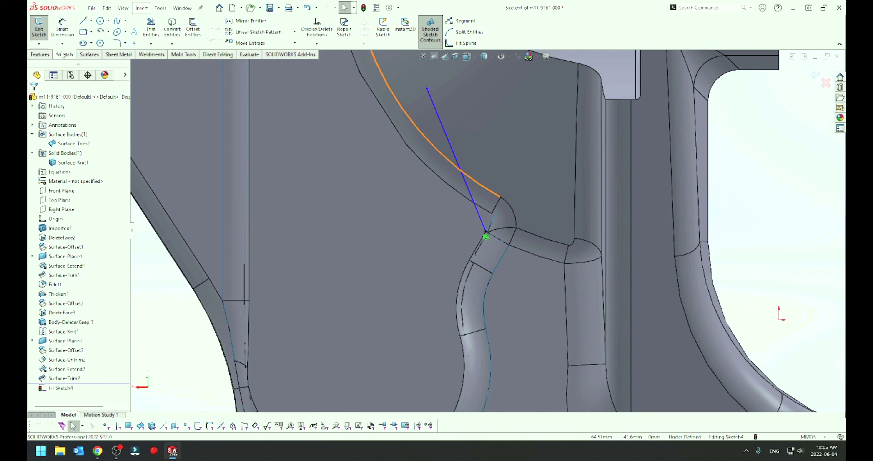
Step: Split the patch face with the Sketch4 line, creating Split Line1
left_click(40, 55)
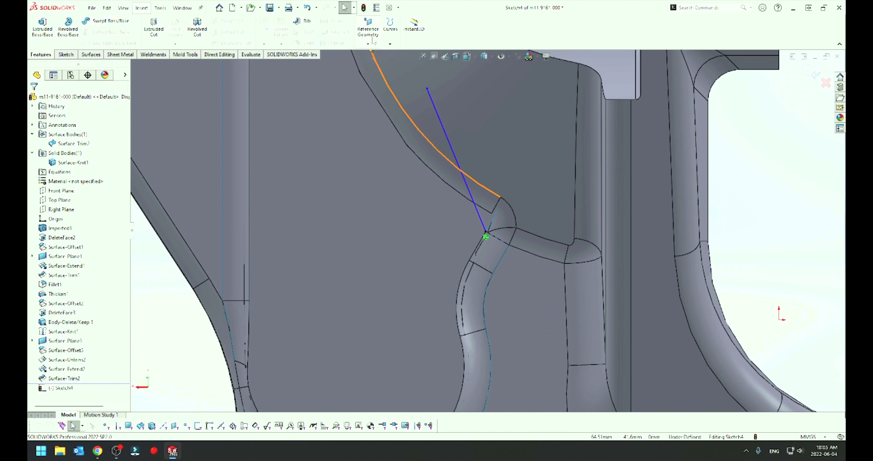
left_click(389, 34)
left_click(397, 54)
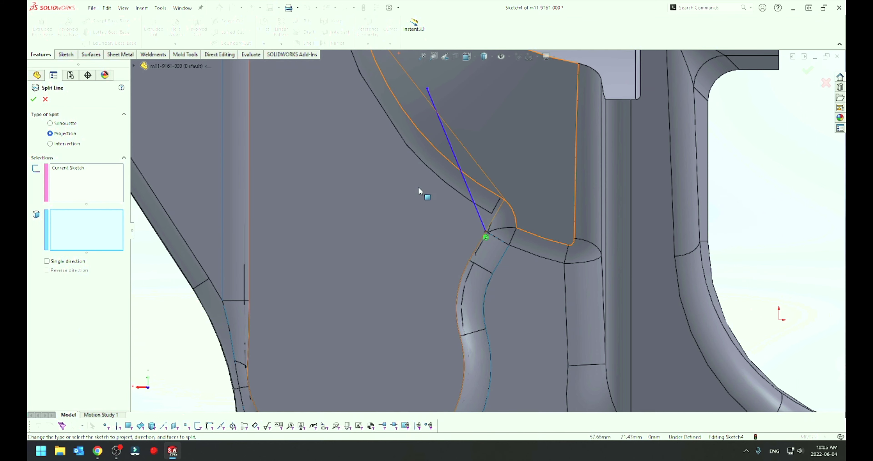
scroll(488, 234, "down", 2)
scroll(493, 234, "down", 2)
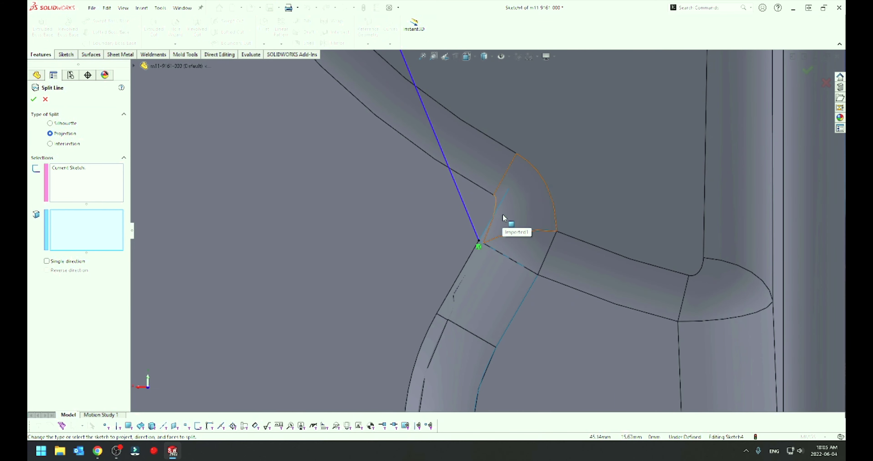
left_click(497, 202)
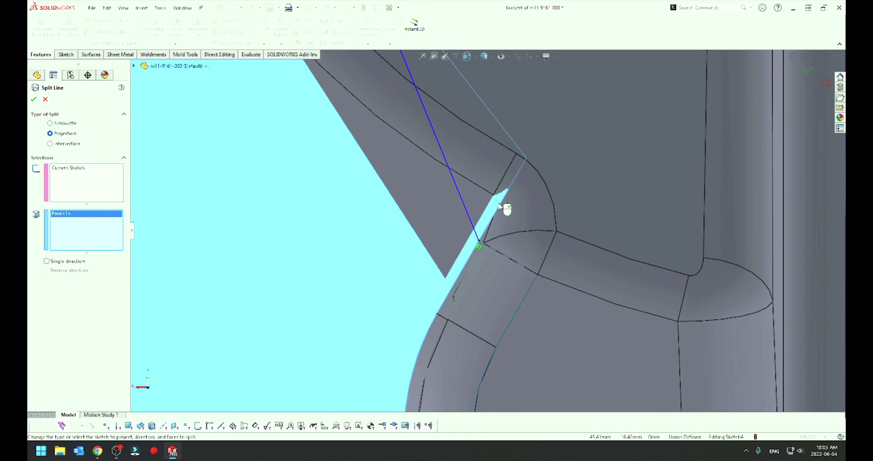
right_click(499, 202)
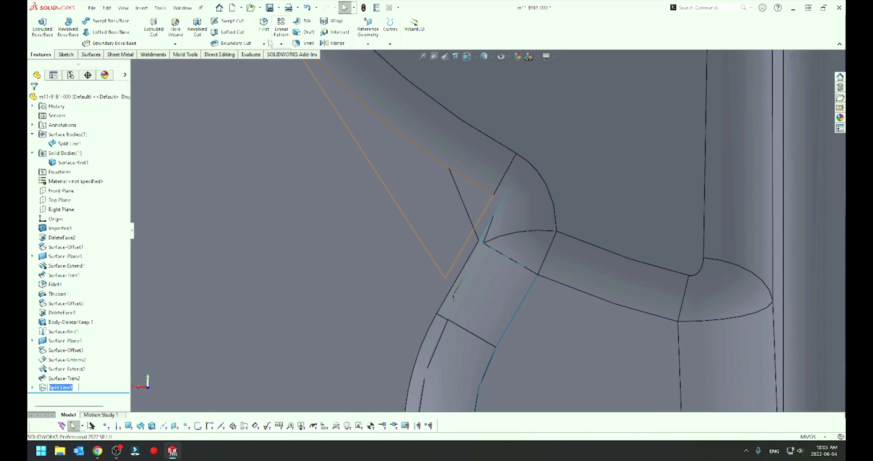
Step: Delete the small sliver face beside the fillet corner as DeleteFace4
left_click(91, 55)
left_click(293, 27)
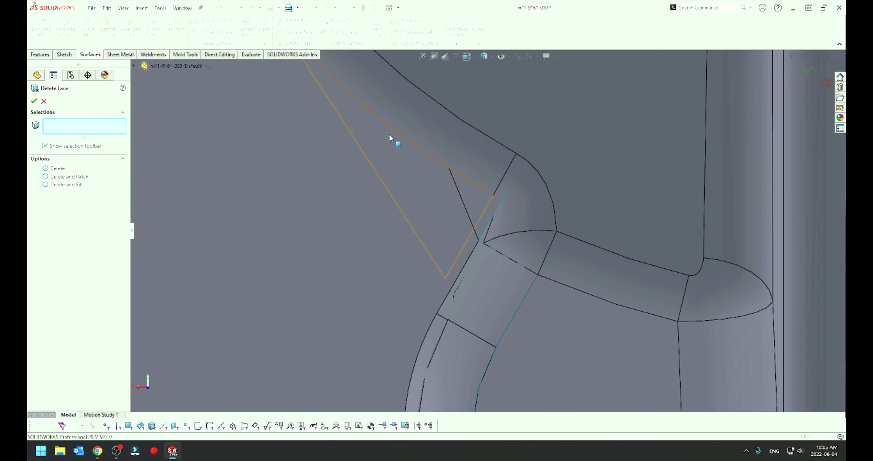
left_click(487, 219)
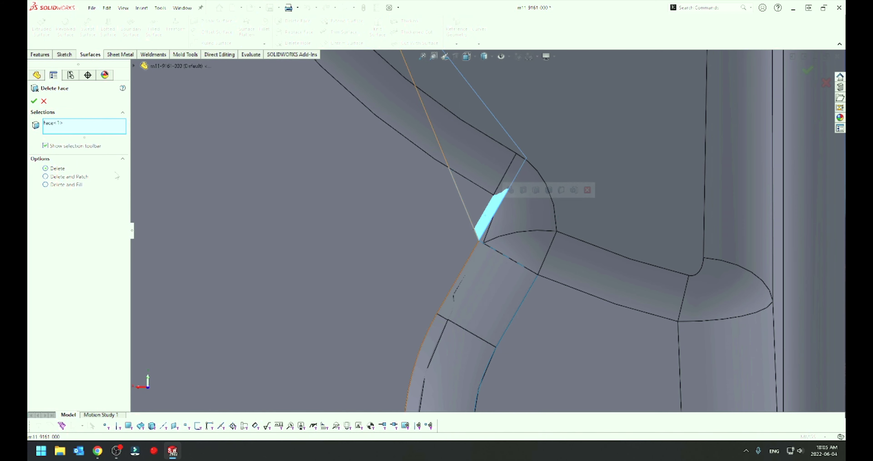
left_click(34, 101)
scroll(441, 212, "up", 2)
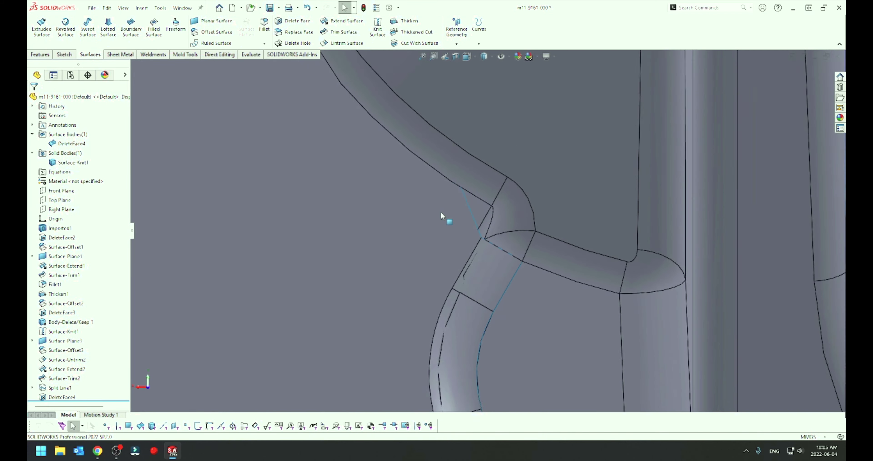
scroll(441, 213, "up", 5)
scroll(411, 226, "up", 2)
Step: Fillet the patch surface's long curved edge at 1.2 mm with full preview, then inspect Fillet2
left_click(264, 24)
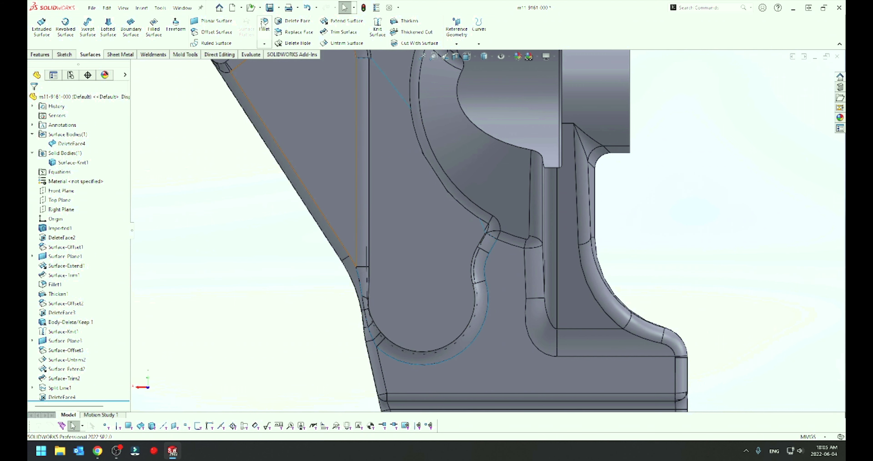
type("1.2")
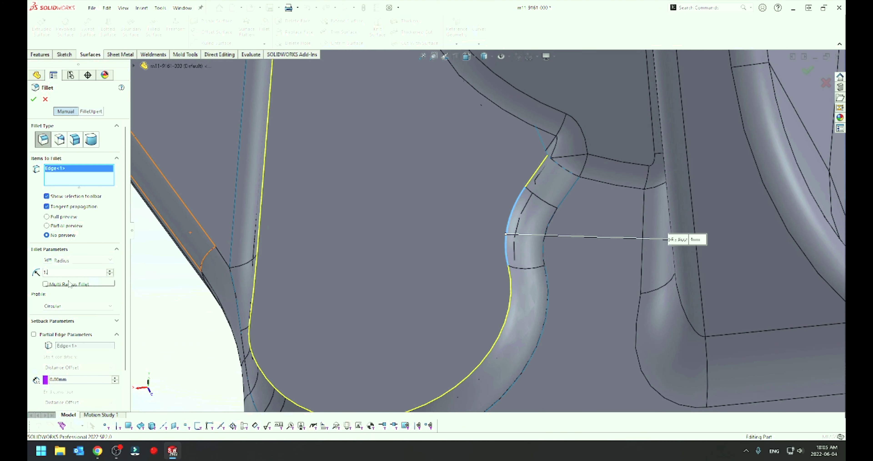
key("Return")
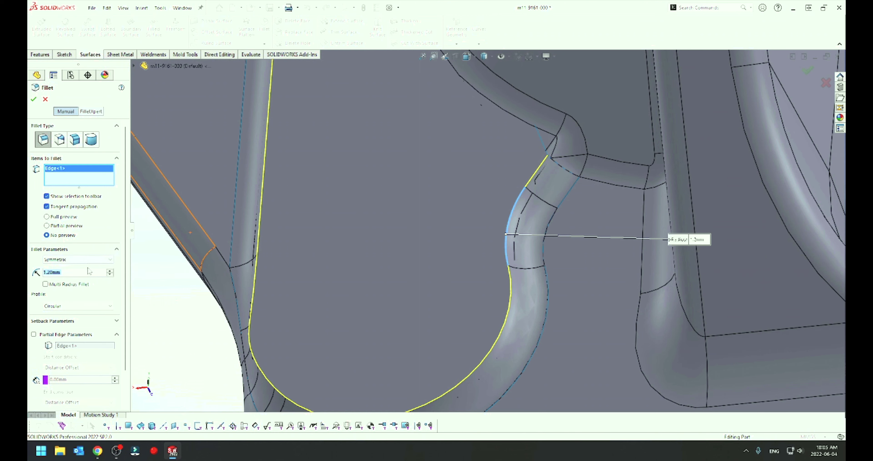
left_click(46, 217)
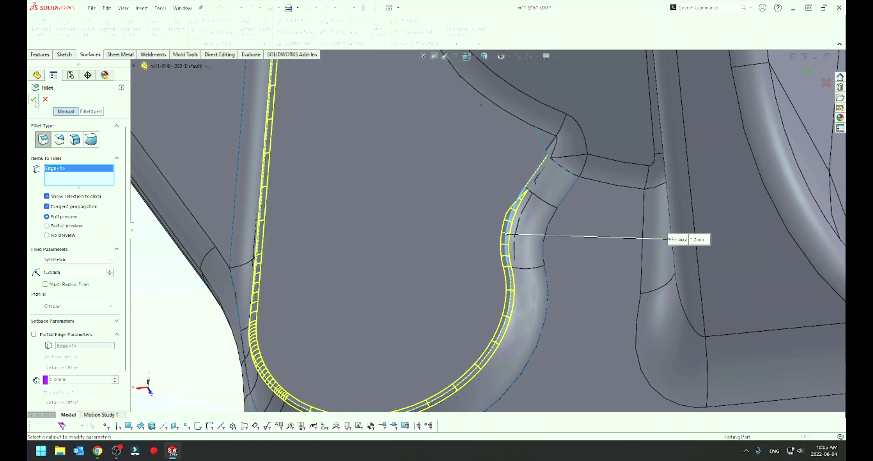
left_click(34, 100)
scroll(473, 274, "up", 2)
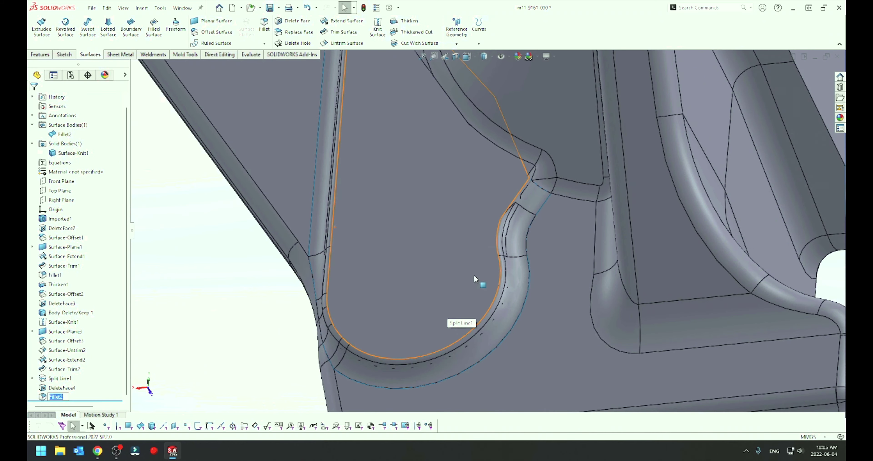
scroll(474, 275, "up", 3)
scroll(516, 230, "down", 2)
scroll(487, 218, "down", 3)
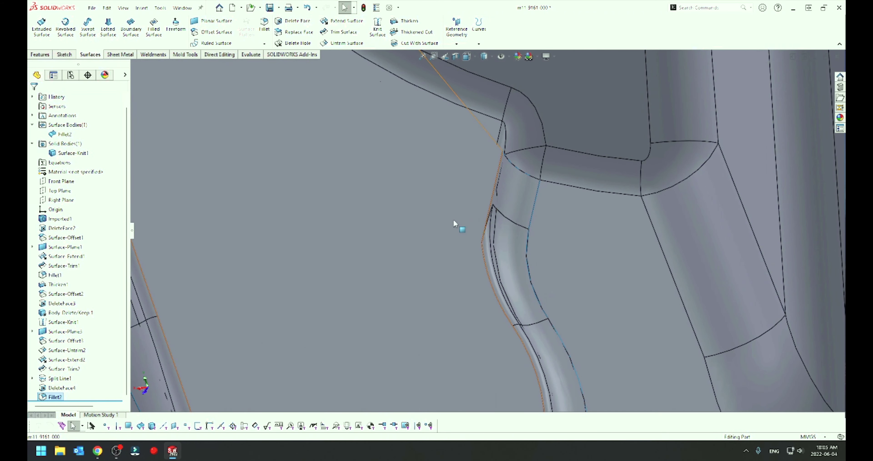
middle_click_drag(417, 238, 343, 263)
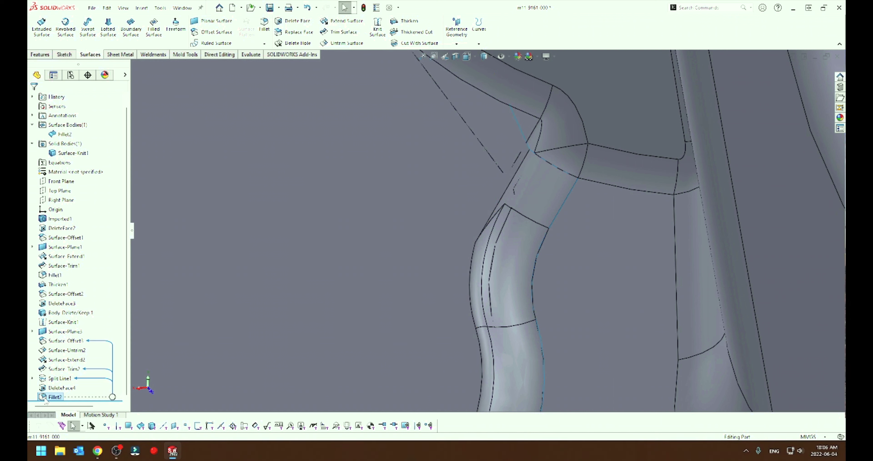
Step: Edit Fillet2 to include the second curved patch edge at 1.20 mm
right_click(54, 396)
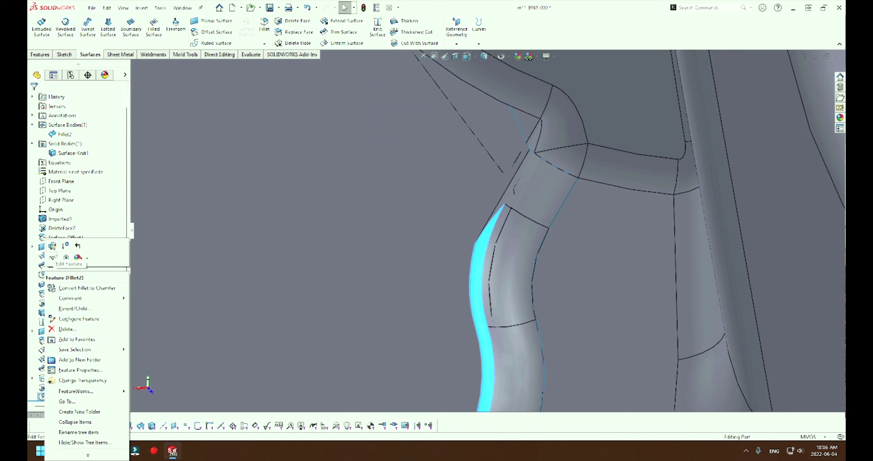
left_click(52, 246)
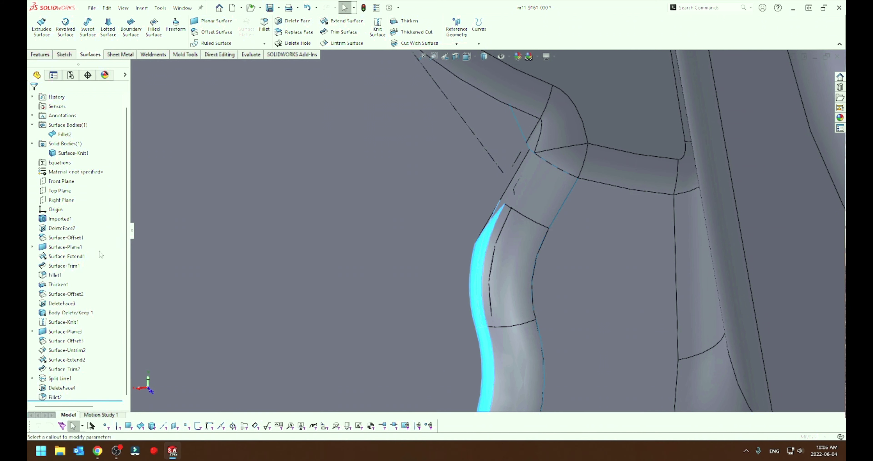
left_click(500, 207)
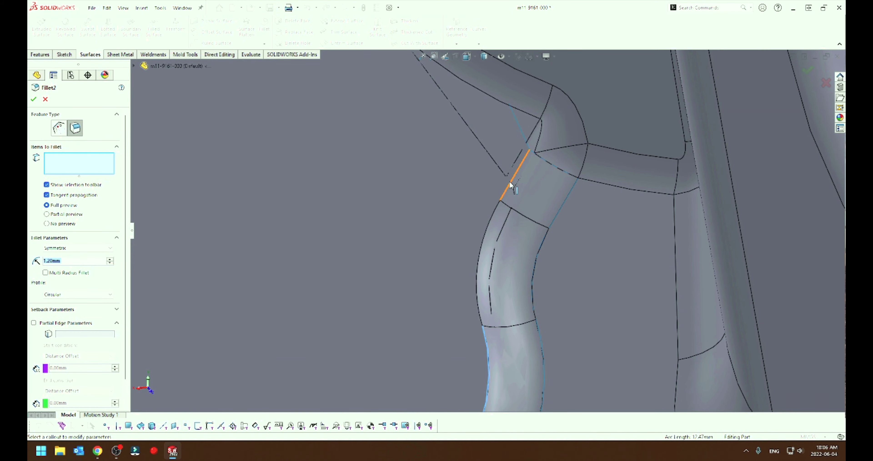
scroll(508, 212, "down", 2)
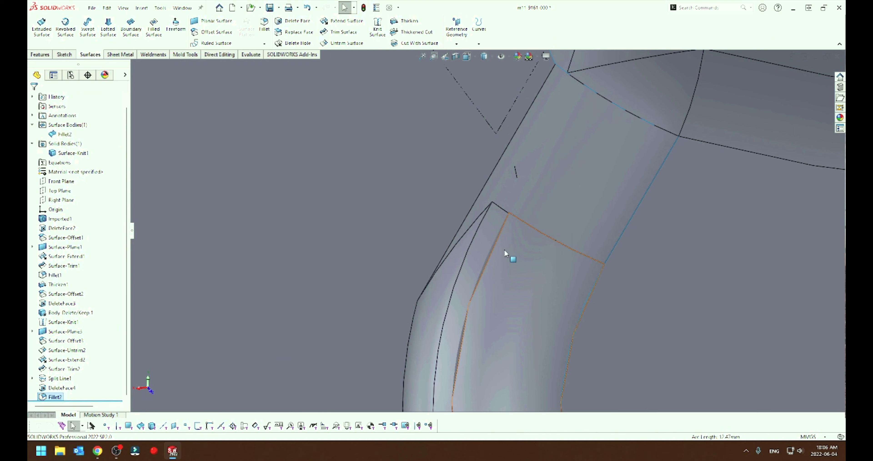
scroll(489, 255, "up", 3)
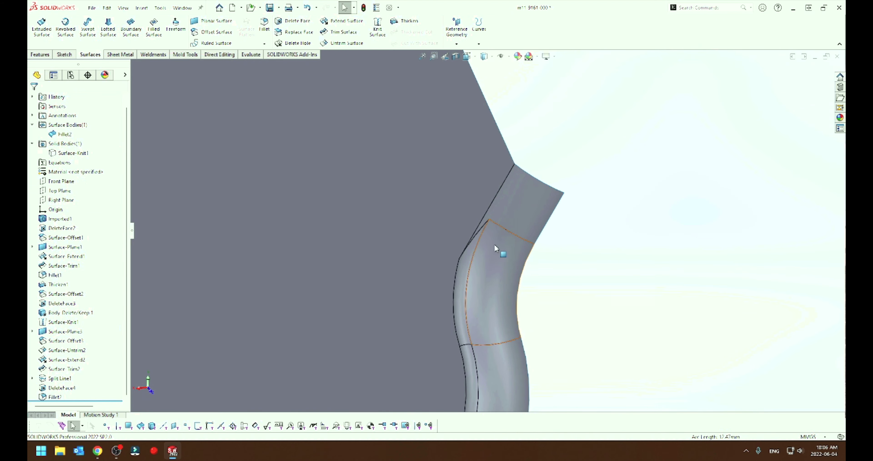
scroll(494, 244, "down", 3)
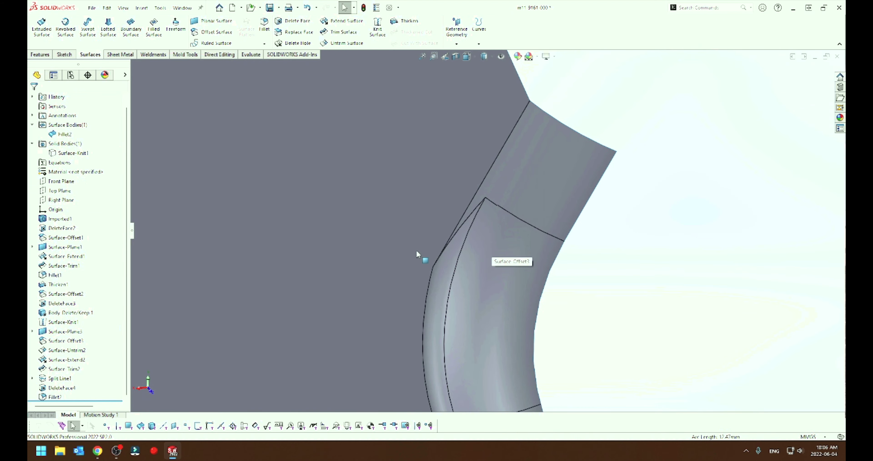
right_click(54, 396)
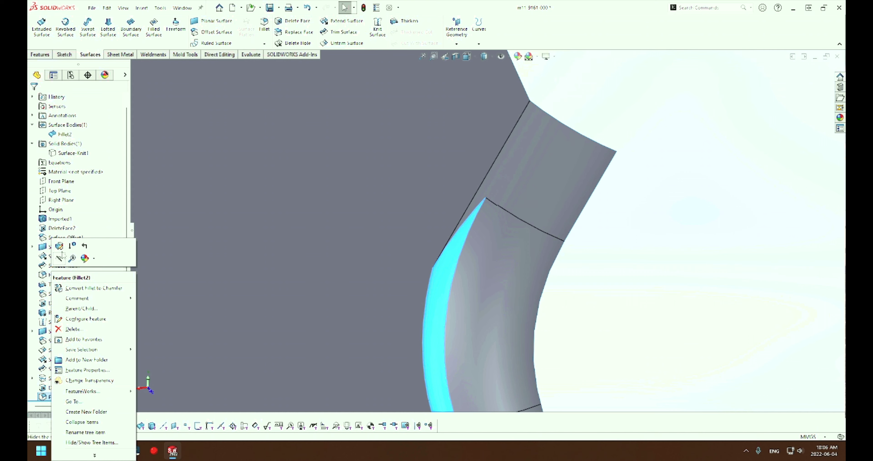
left_click(59, 258)
left_click(491, 173)
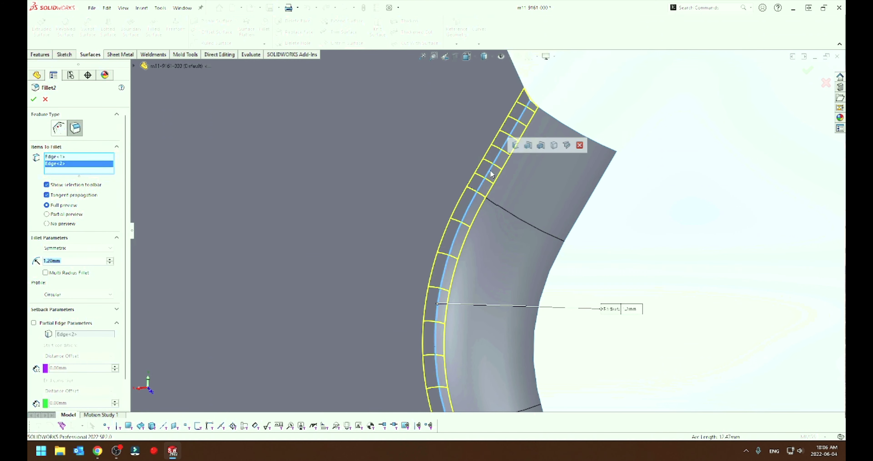
scroll(432, 237, "up", 2)
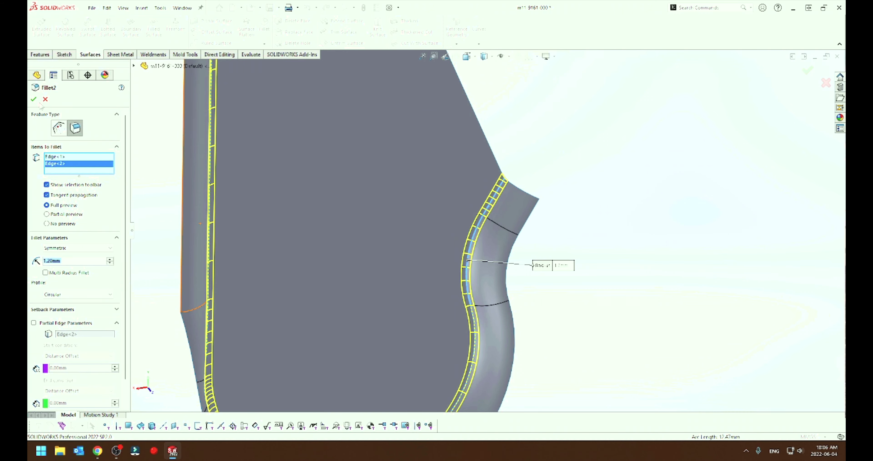
left_click(33, 99)
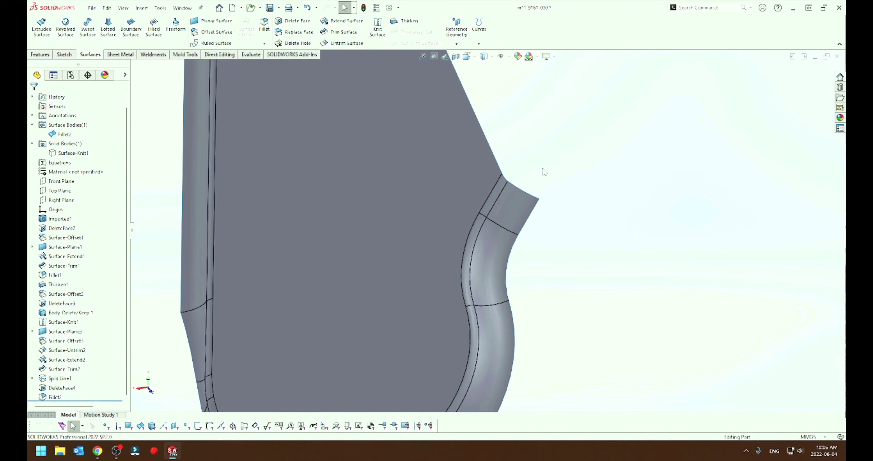
Step: Thicken the Fillet2 surface with Merge result on, producing the single solid body Thicken2
scroll(543, 168, "up", 3)
scroll(501, 257, "up", 2)
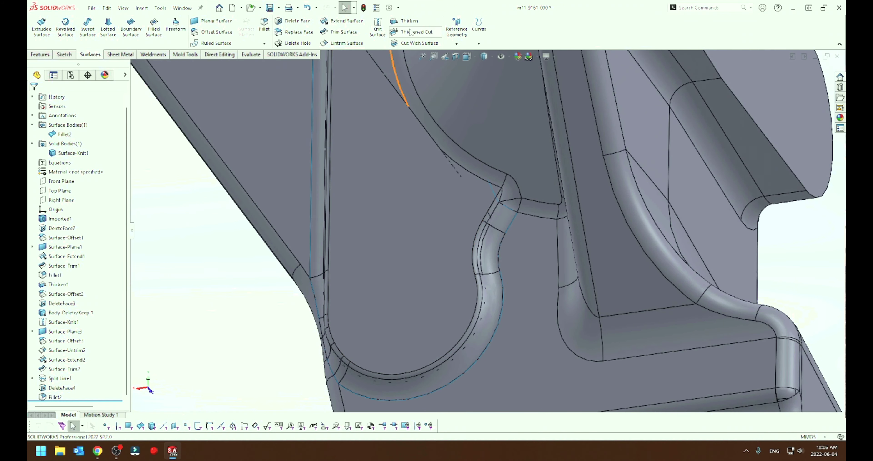
left_click(404, 21)
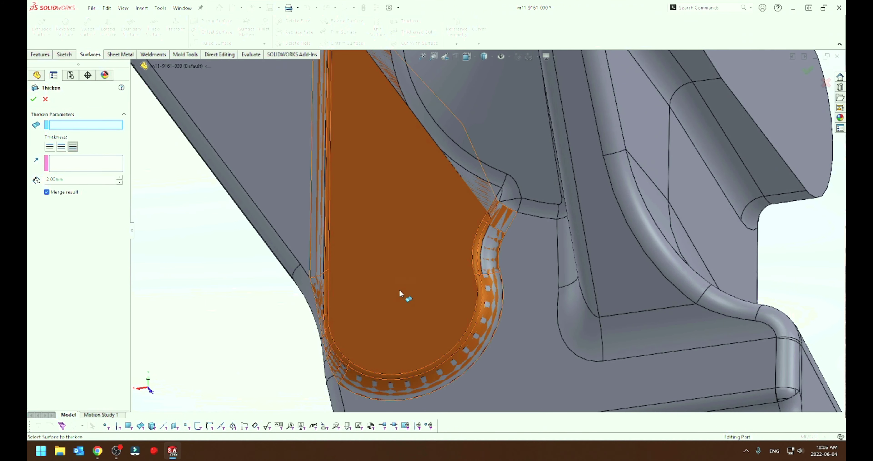
left_click(417, 364)
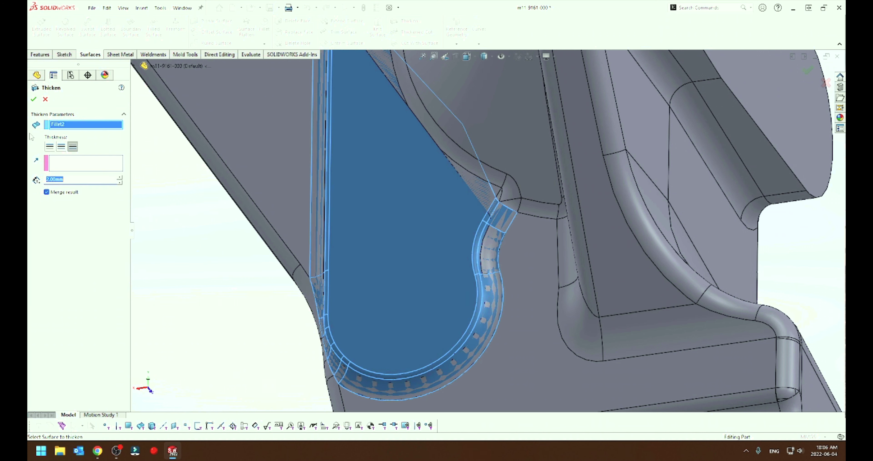
left_click(34, 99)
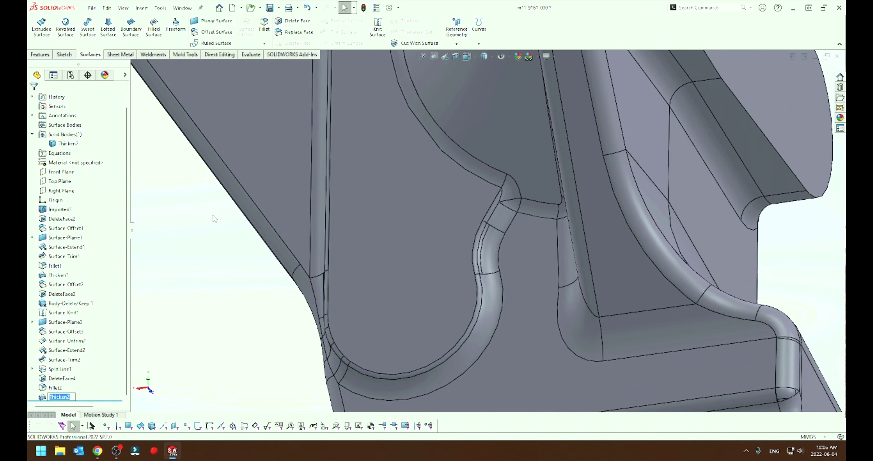
left_click(184, 344)
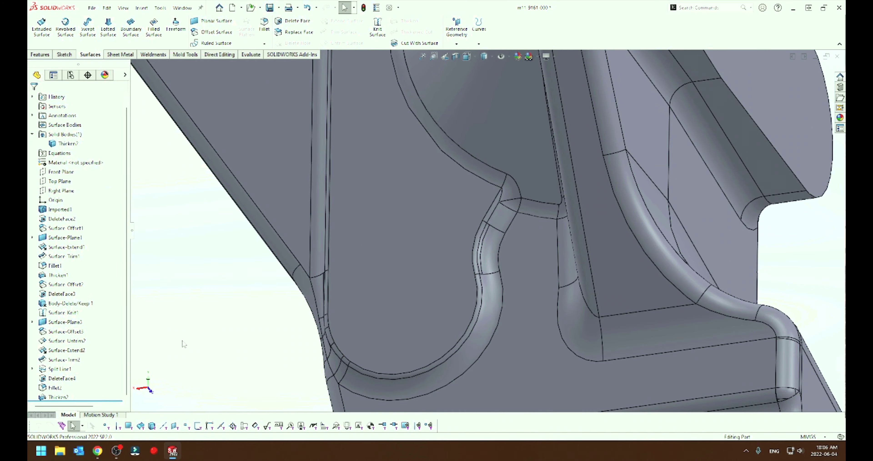
scroll(421, 371, "down", 3)
mouse_move(421, 370)
middle_mouse_down()
mouse_move(481, 306)
mouse_move(406, 322)
middle_mouse_up()
scroll(520, 161, "up", 3)
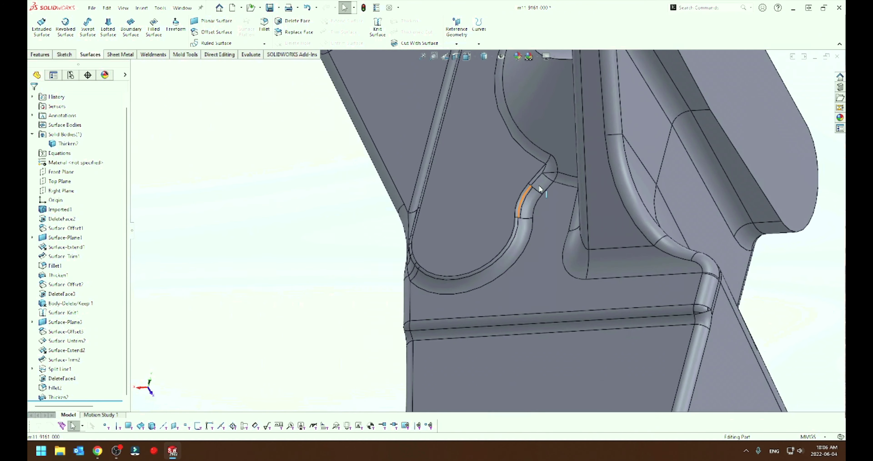
scroll(539, 184, "down", 2)
scroll(522, 218, "down", 2)
scroll(506, 221, "up", 2)
scroll(466, 242, "up", 2)
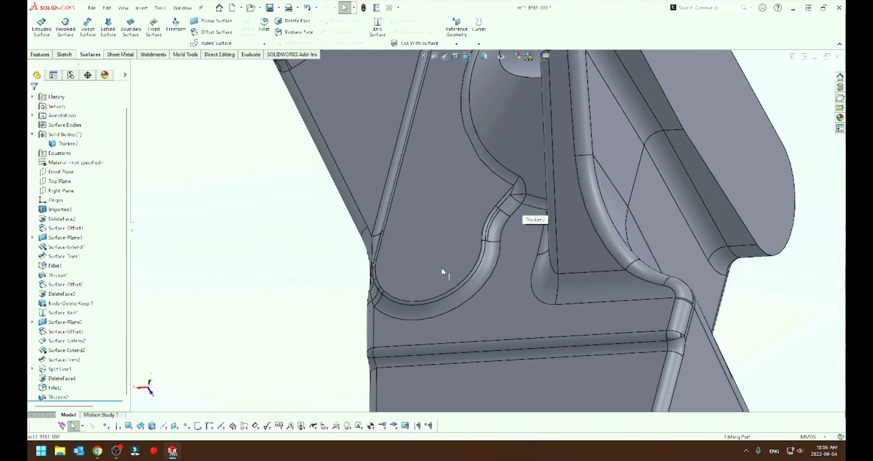
scroll(431, 291, "up", 2)
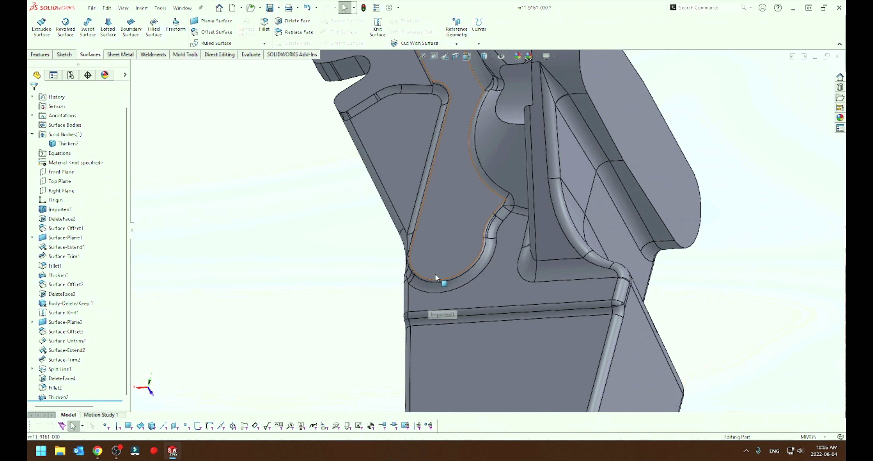
scroll(435, 273, "down", 2)
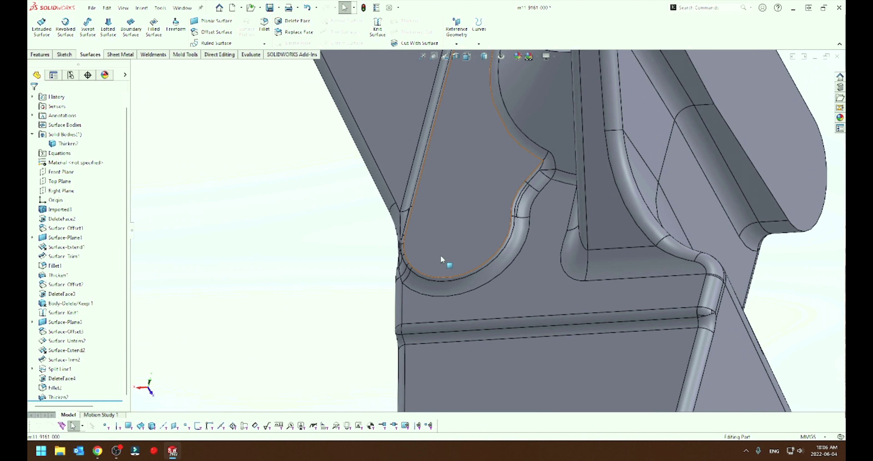
scroll(490, 242, "up", 2)
left_click(454, 244)
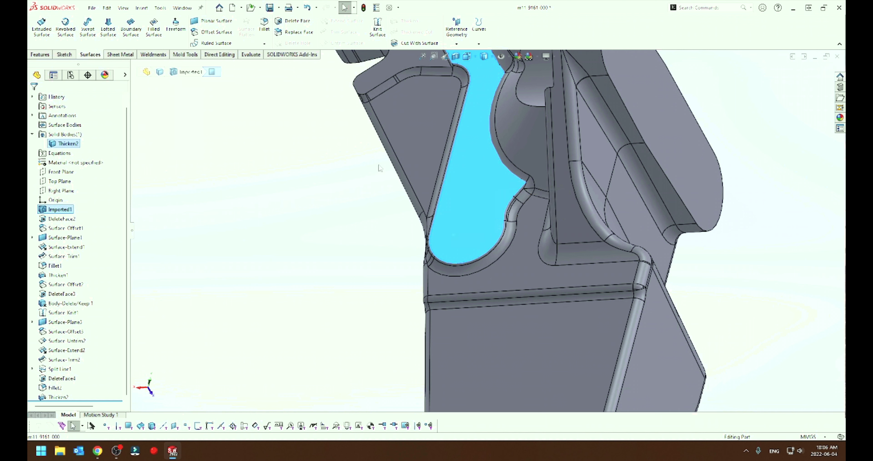
left_click(295, 24)
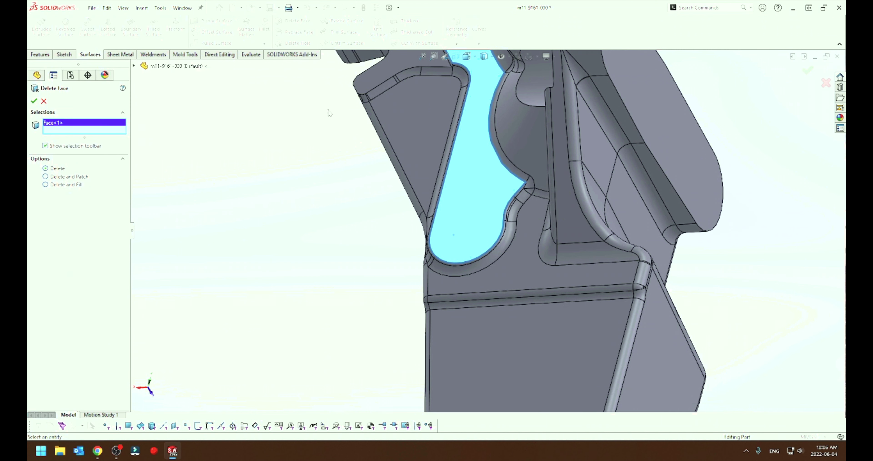
left_click(34, 101)
scroll(468, 250, "down", 2)
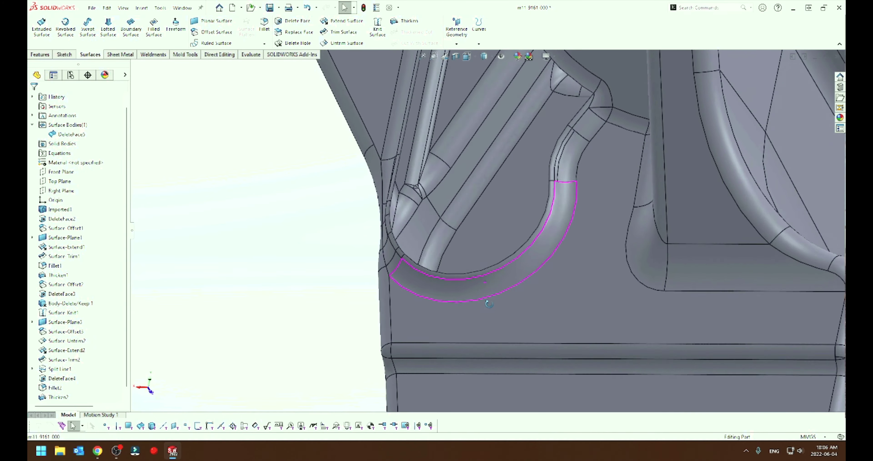
scroll(482, 274, "down", 2)
mouse_move(518, 391)
middle_mouse_down()
mouse_move(494, 357)
mouse_move(508, 329)
middle_mouse_up()
left_click(427, 223)
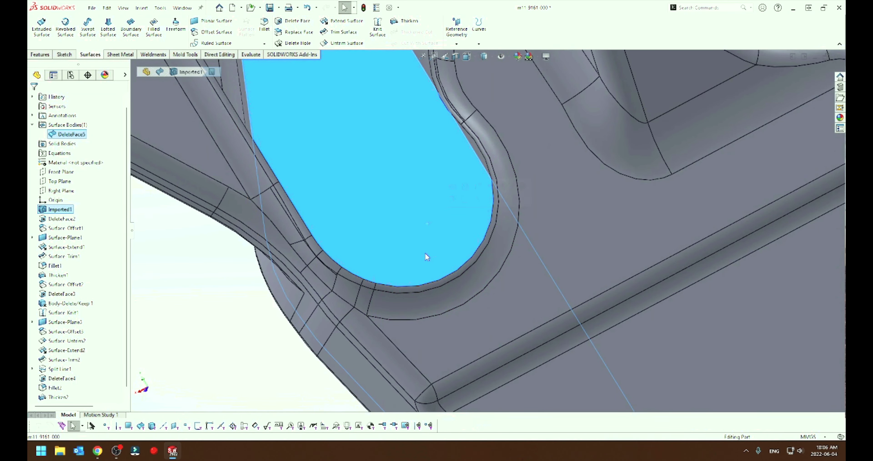
middle_click_drag(425, 253, 449, 305)
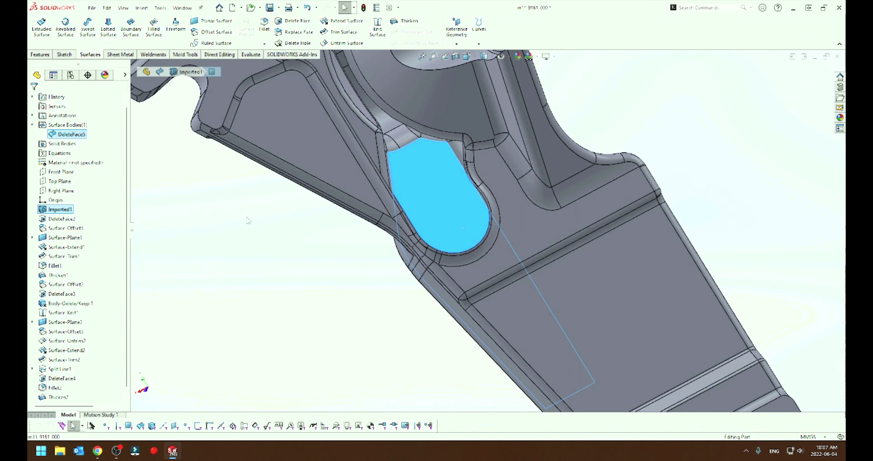
key("ctrl+z")
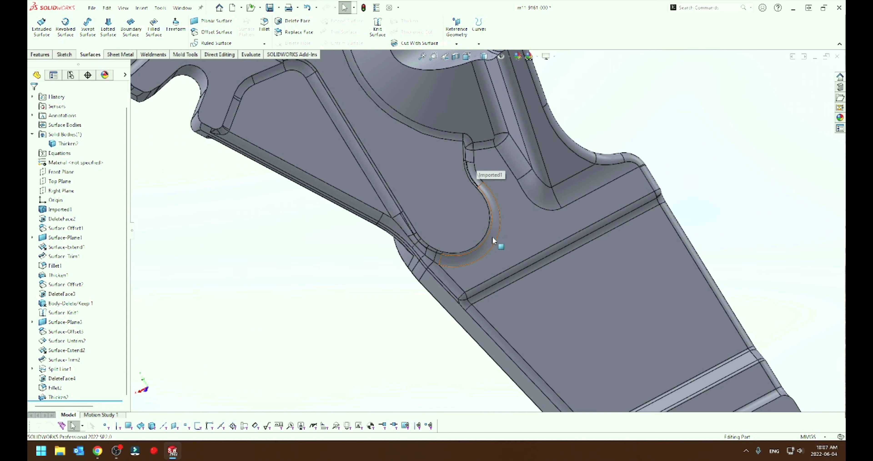
middle_click_drag(486, 289, 533, 264)
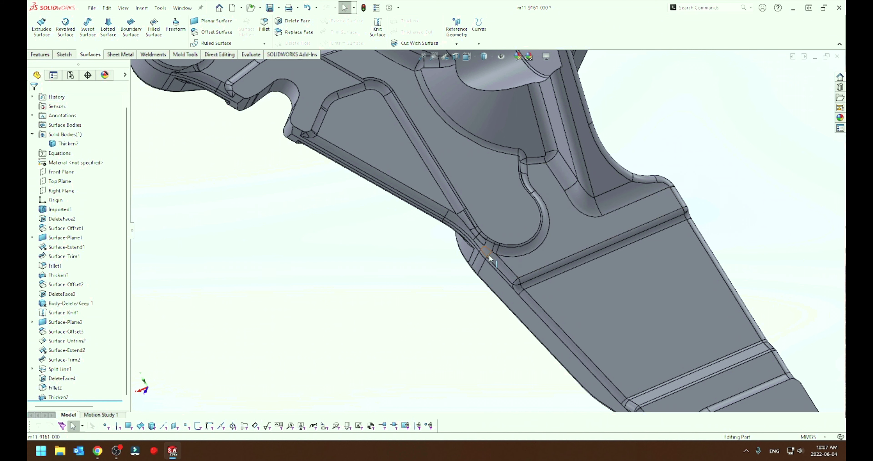
scroll(509, 199, "down", 3)
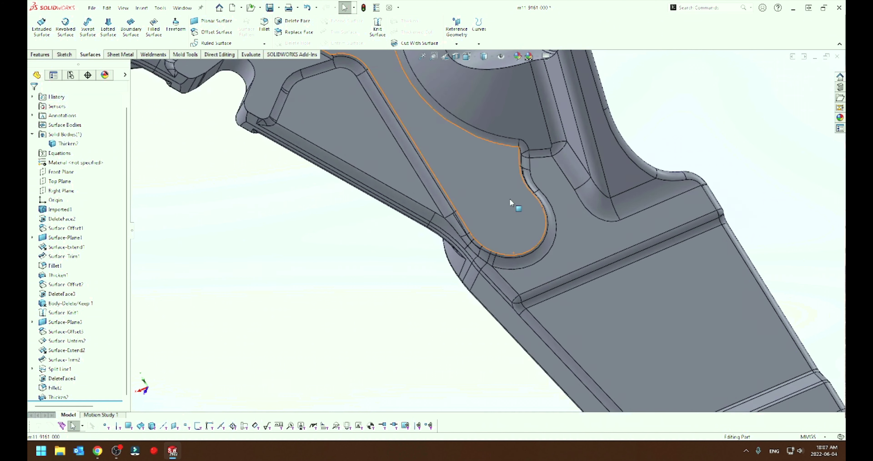
scroll(507, 201, "down", 3)
scroll(507, 201, "down", 3)
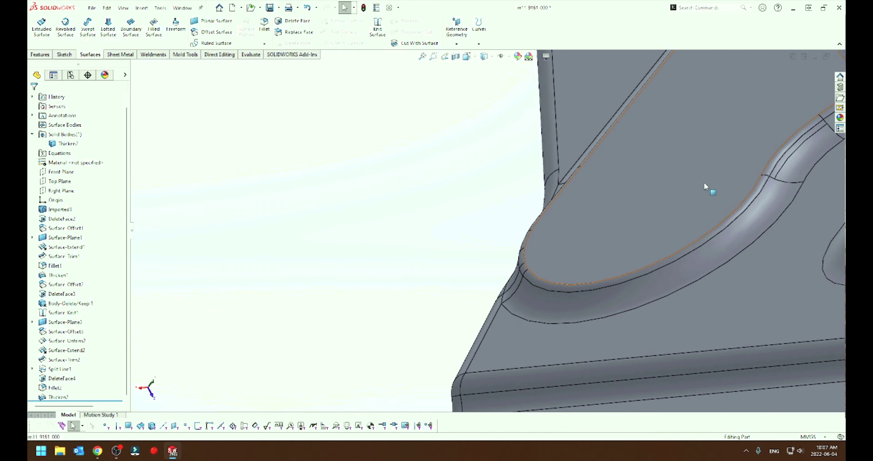
scroll(527, 332, "up", 3)
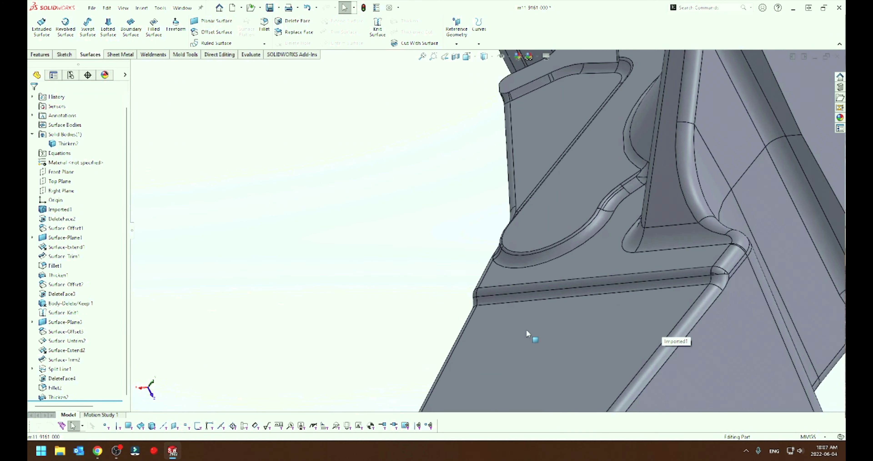
scroll(527, 333, "up", 5)
mouse_move(527, 332)
middle_mouse_down()
mouse_move(393, 136)
mouse_move(626, 134)
middle_mouse_up()
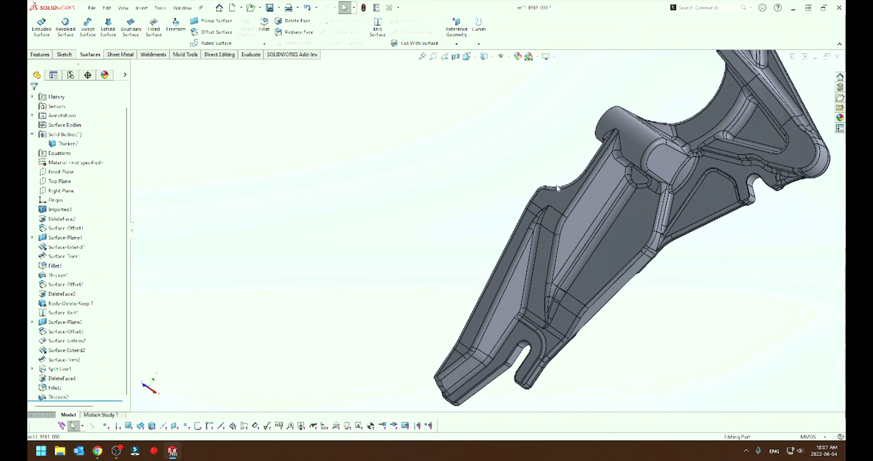
mouse_move(659, 169)
middle_mouse_down()
mouse_move(681, 251)
mouse_move(716, 274)
middle_mouse_up()
key("Escape")
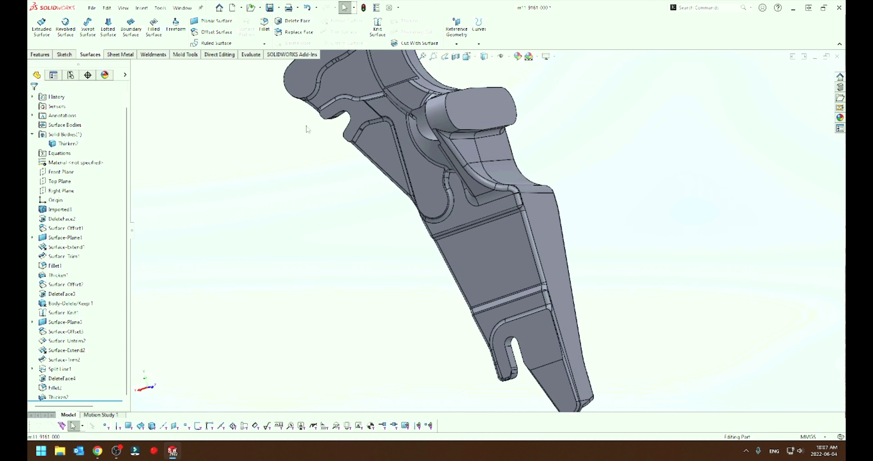